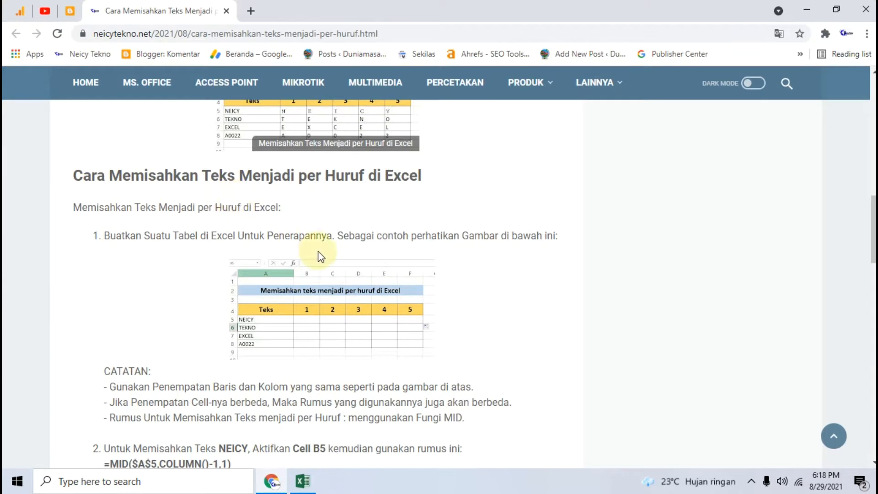
- Examine the article's enlarged pictures of the finished letter table and the blank starting table, along with its formula notes
{"action": "scroll", "coordinate": [320, 255], "scroll_direction": "up", "scroll_amount": 1}
{"action": "left_click", "coordinate": [344, 184]}
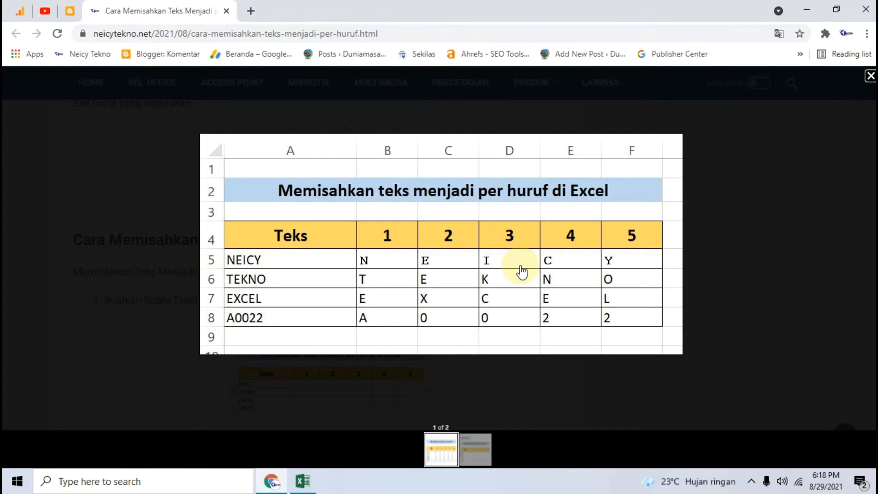
{"action": "left_click", "coordinate": [97, 211]}
{"action": "scroll", "coordinate": [97, 211], "scroll_direction": "down", "scroll_amount": 3}
{"action": "scroll", "coordinate": [97, 215], "scroll_direction": "down", "scroll_amount": 1}
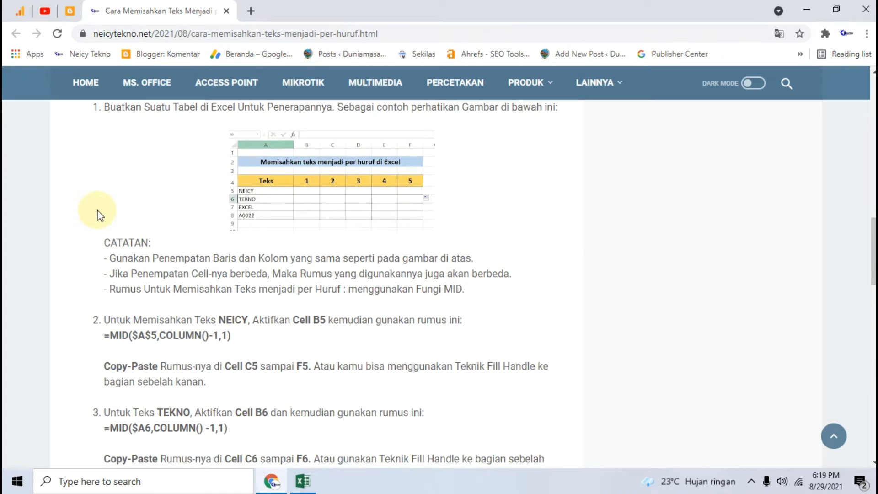
{"action": "left_click", "coordinate": [314, 188]}
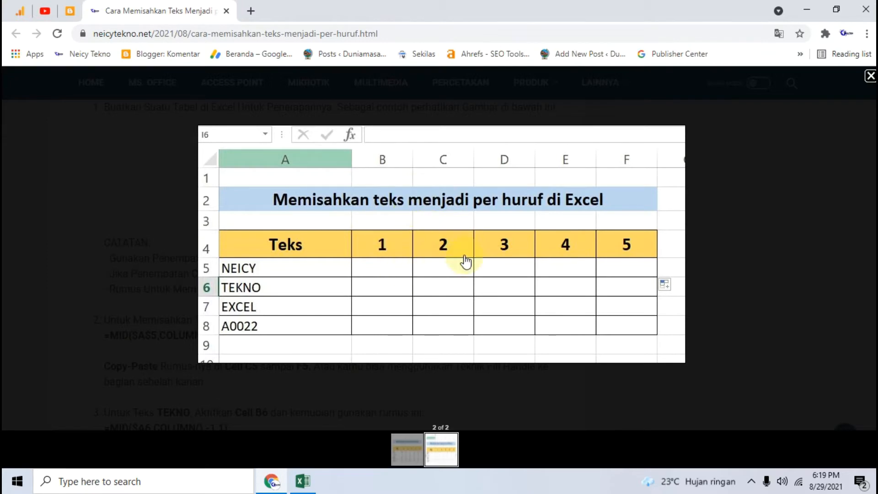
{"action": "left_click", "coordinate": [130, 207]}
{"action": "scroll", "coordinate": [130, 207], "scroll_direction": "down", "scroll_amount": 1}
- Switch to the Excel workbook with the Teks table and select cell B5 in the NEICY row
{"action": "left_click", "coordinate": [302, 481]}
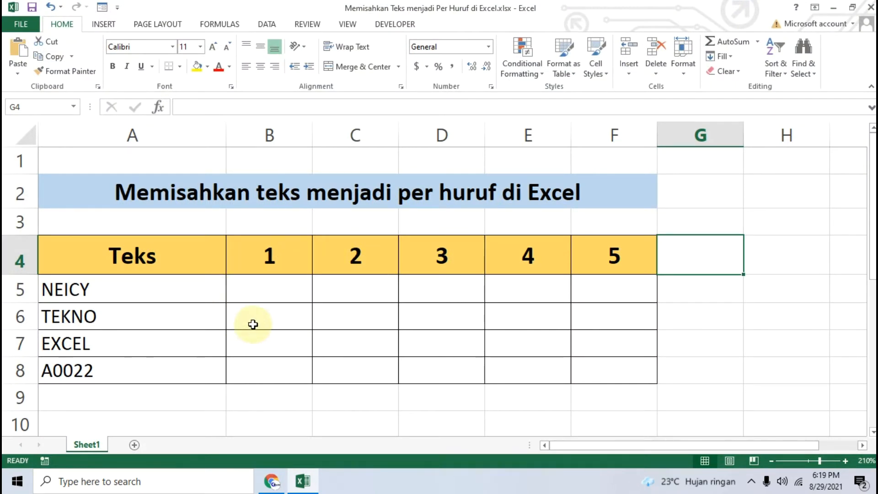
{"action": "left_click", "coordinate": [649, 295]}
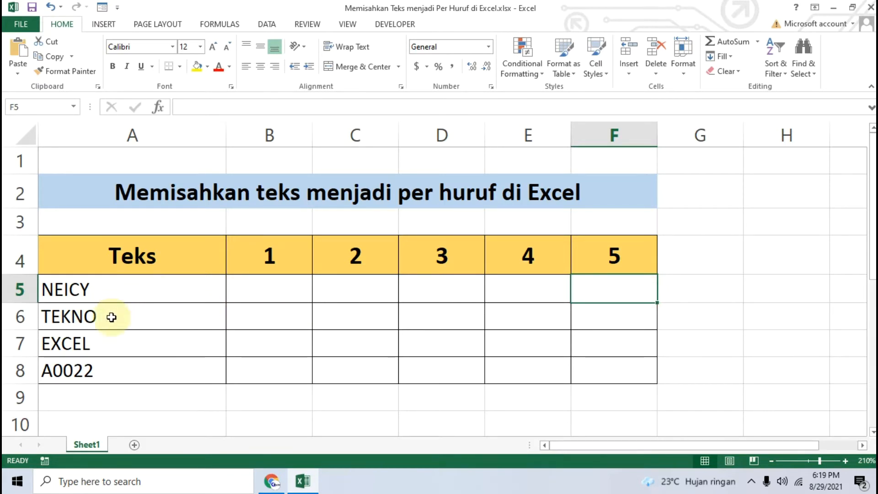
{"action": "left_click", "coordinate": [71, 378]}
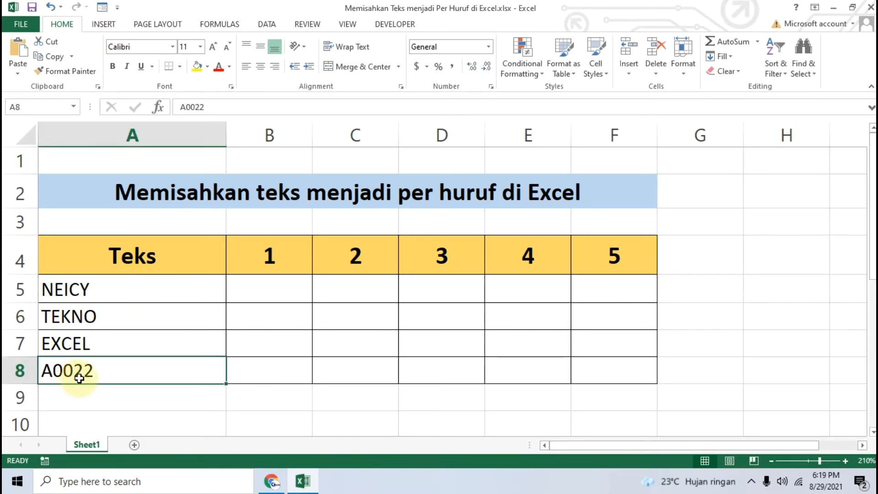
{"action": "left_click", "coordinate": [265, 290]}
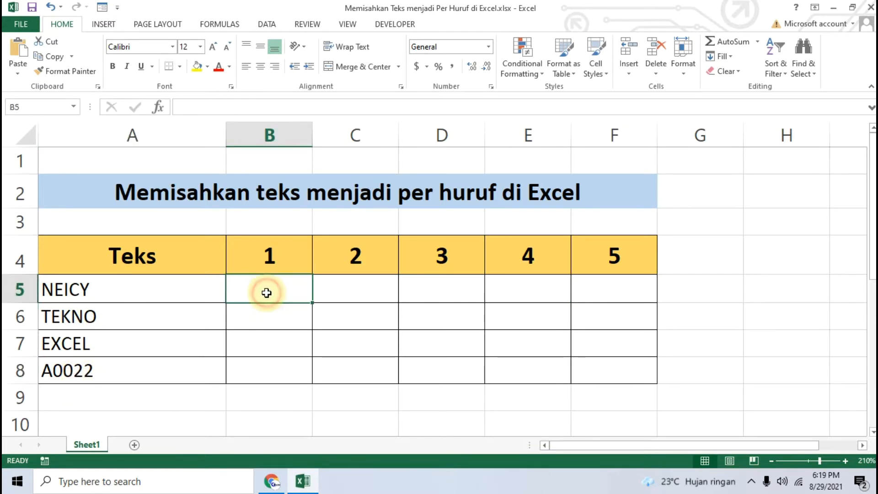
{"action": "left_click", "coordinate": [353, 289]}
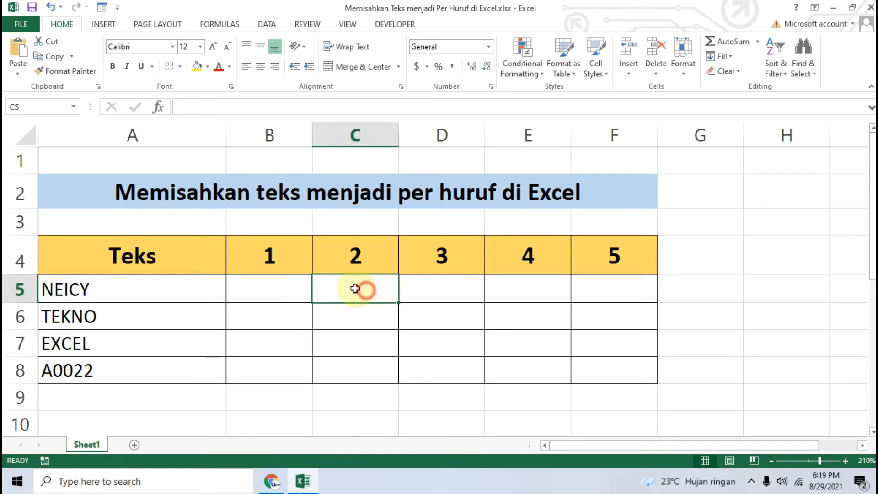
{"action": "left_click", "coordinate": [256, 294]}
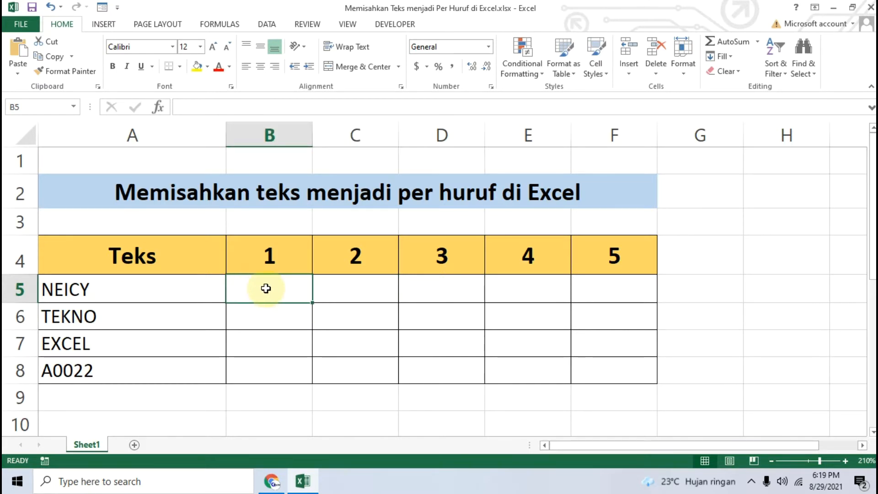
- Start a MID formula in B5 that takes its text from the NEICY cell, with the column locked as $A5
{"action": "left_click", "coordinate": [282, 289]}
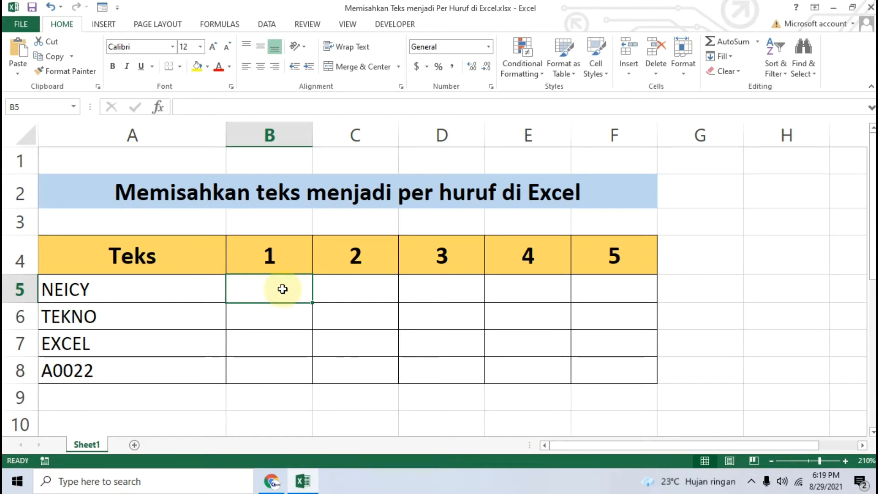
{"action": "type", "text": "="}
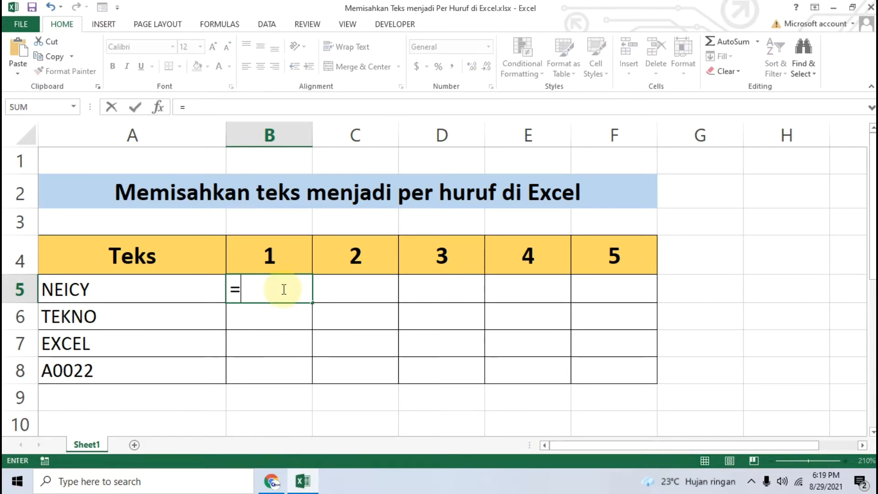
{"action": "type", "text": "MID"}
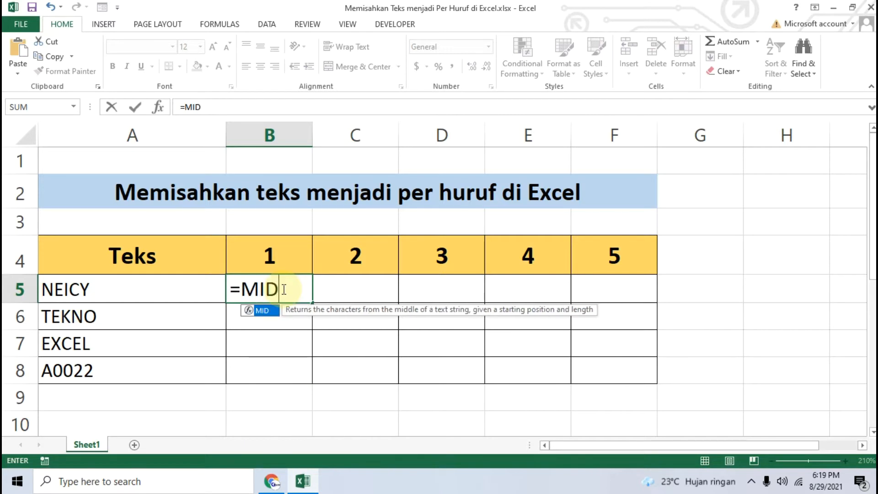
{"action": "type", "text": "("}
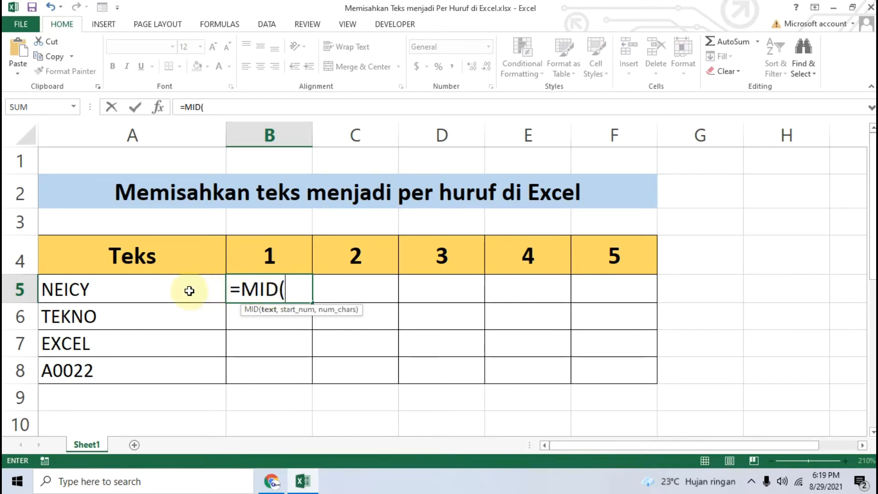
{"action": "left_click", "coordinate": [151, 288]}
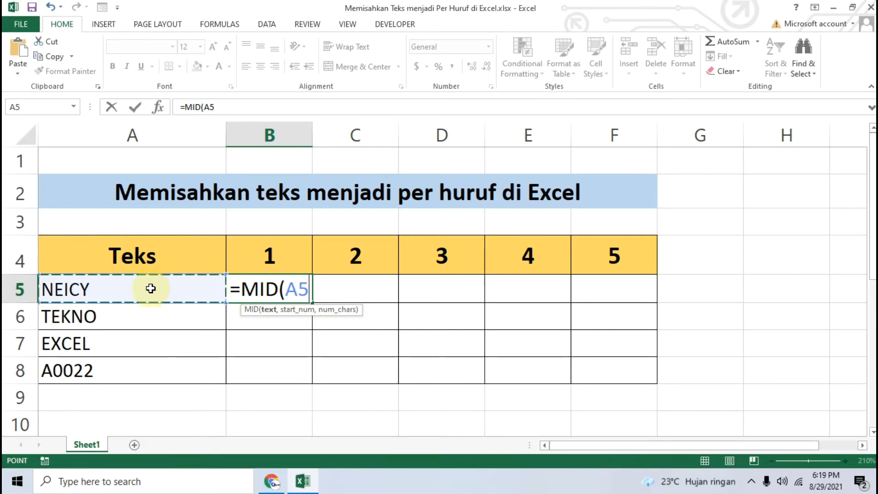
{"action": "type", "text": ","}
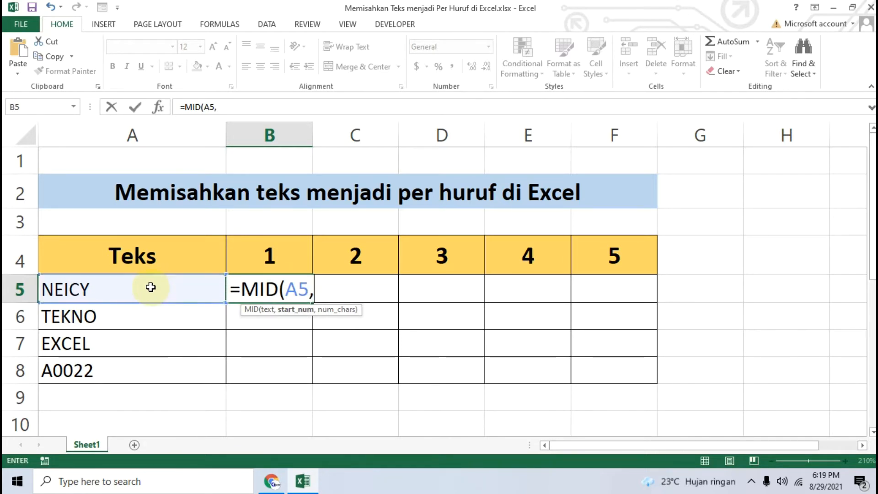
{"action": "left_click", "coordinate": [310, 289]}
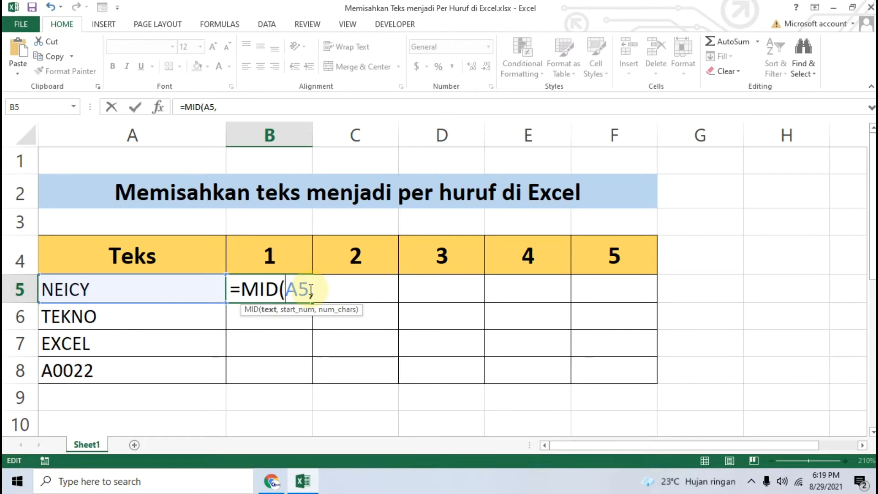
{"action": "key", "text": "F4"}
{"action": "key", "text": "F4"}
{"action": "key", "text": "F4"}
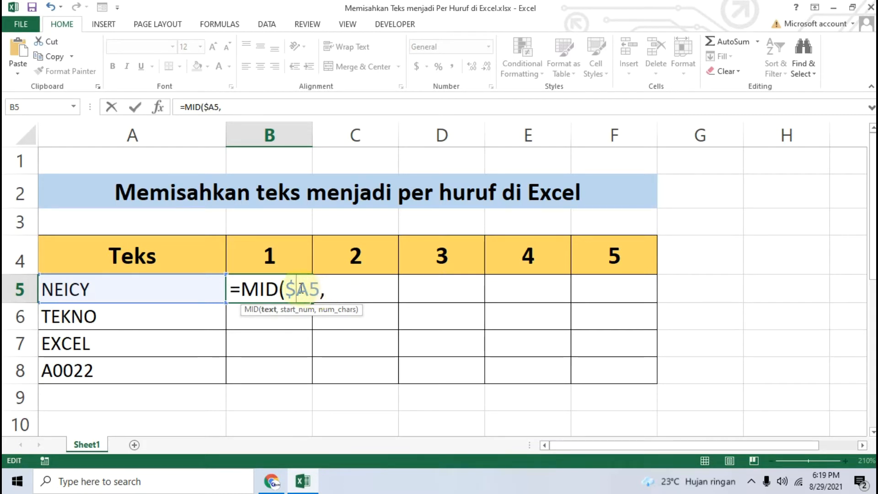
- Complete the B5 MID formula with Column()-1 as the start number and 1 as the number of characters
{"action": "left_click", "coordinate": [333, 286]}
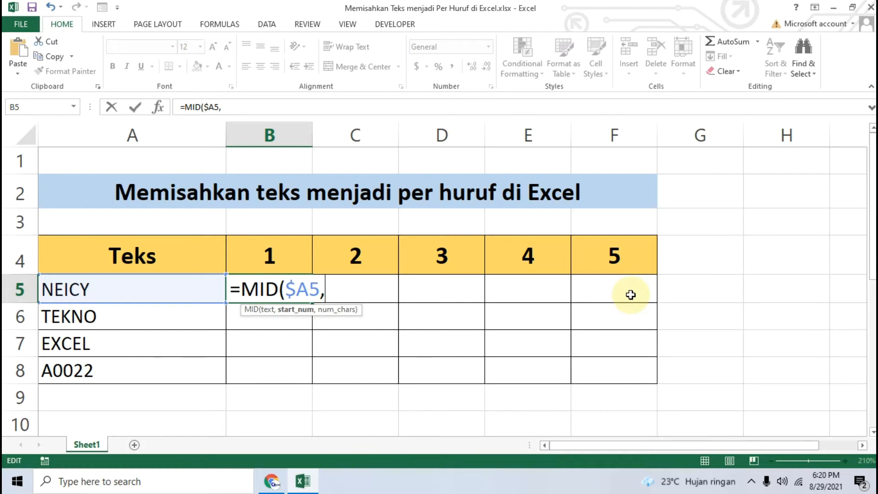
{"action": "type", "text": "Co"}
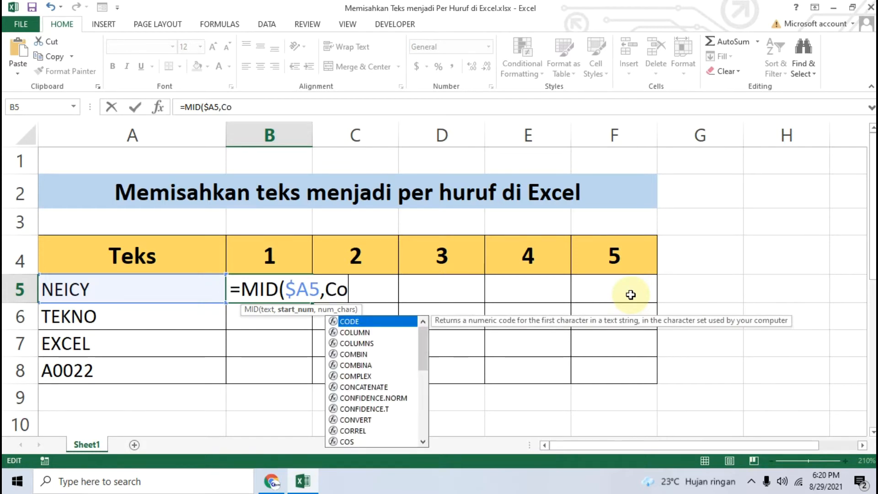
{"action": "type", "text": "lumn"}
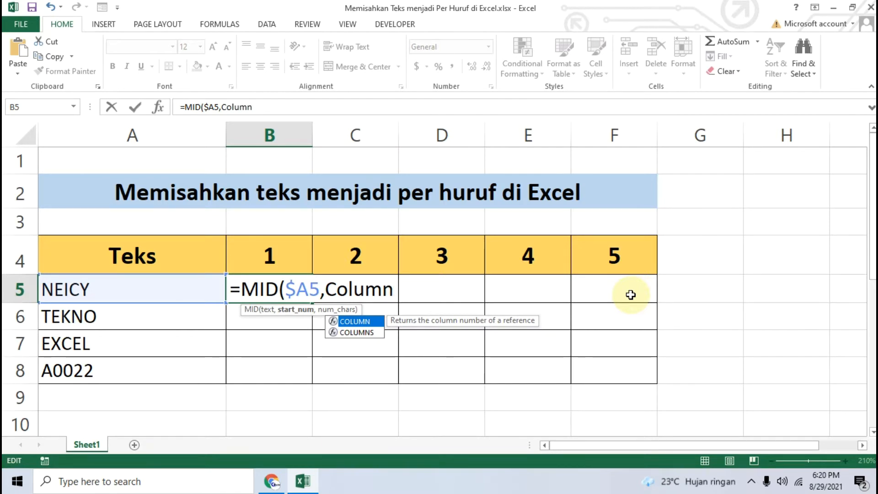
{"action": "type", "text": "()"}
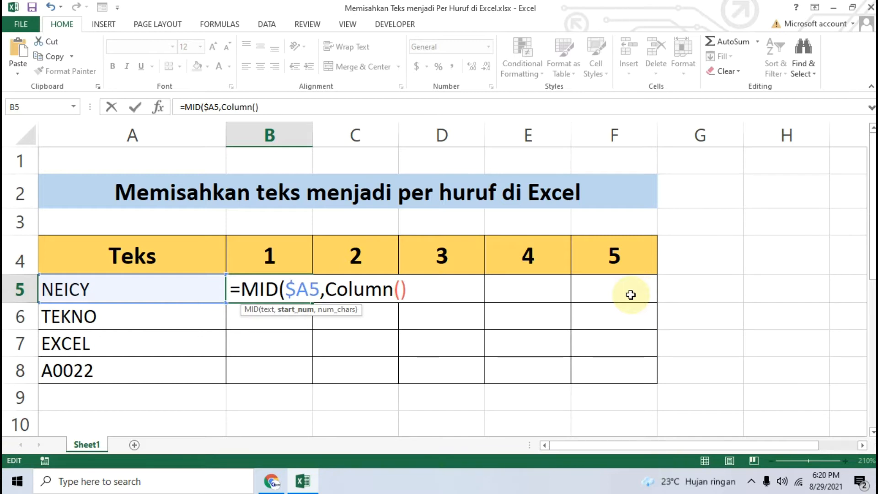
{"action": "type", "text": "-1,"}
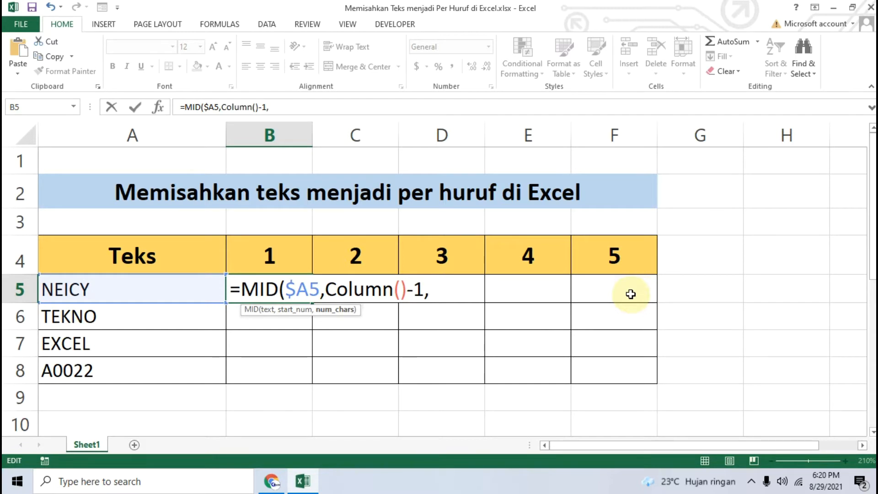
{"action": "type", "text": "1)"}
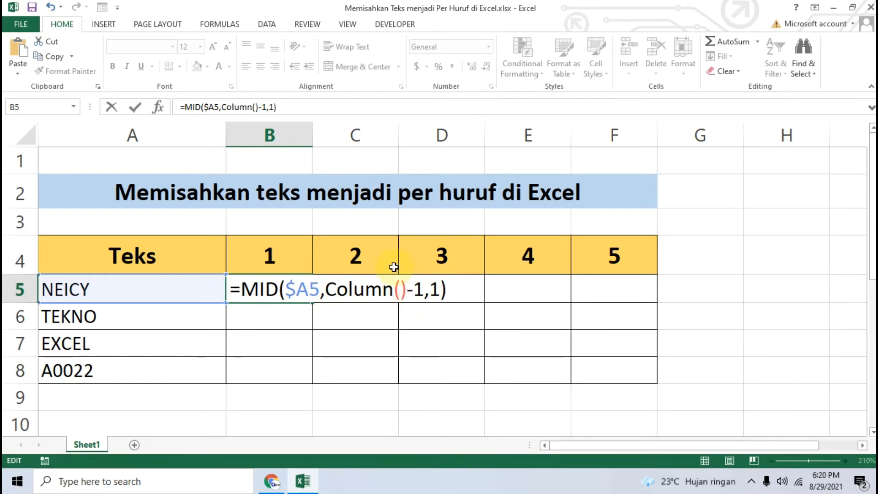
{"action": "key", "text": "Return"}
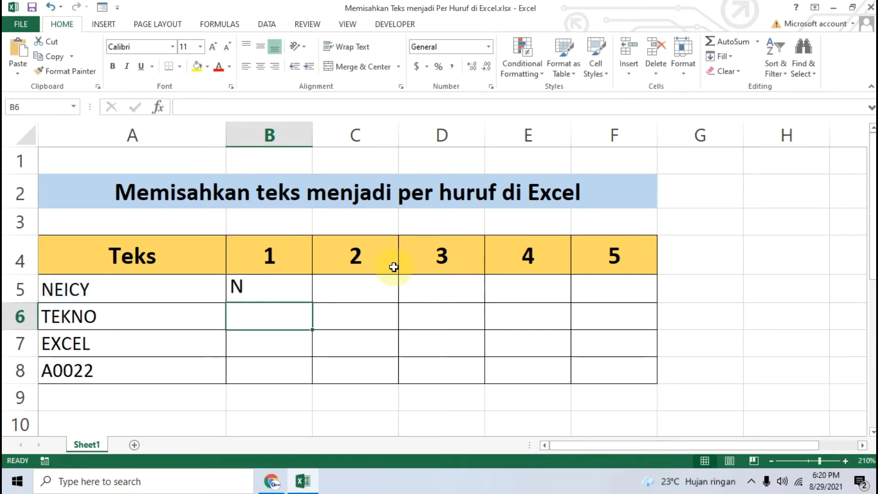
{"action": "left_click", "coordinate": [275, 291]}
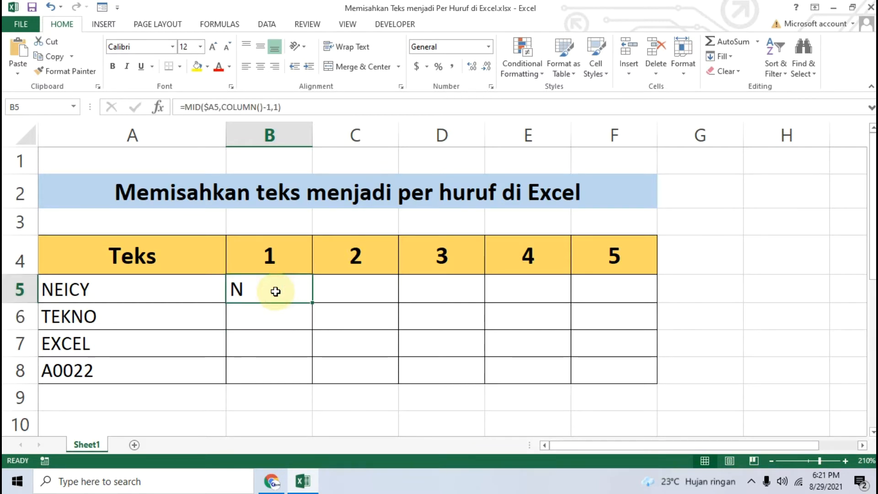
{"action": "left_click", "coordinate": [337, 289]}
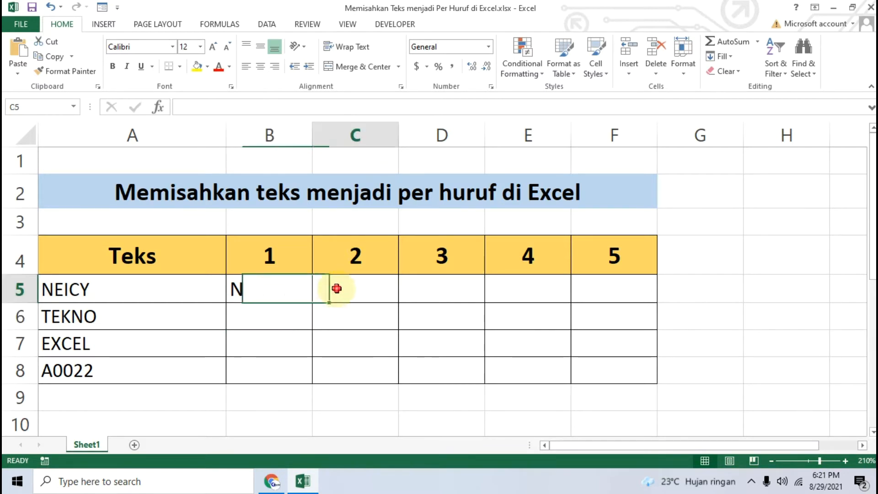
{"action": "left_click", "coordinate": [441, 290]}
{"action": "left_click", "coordinate": [339, 289]}
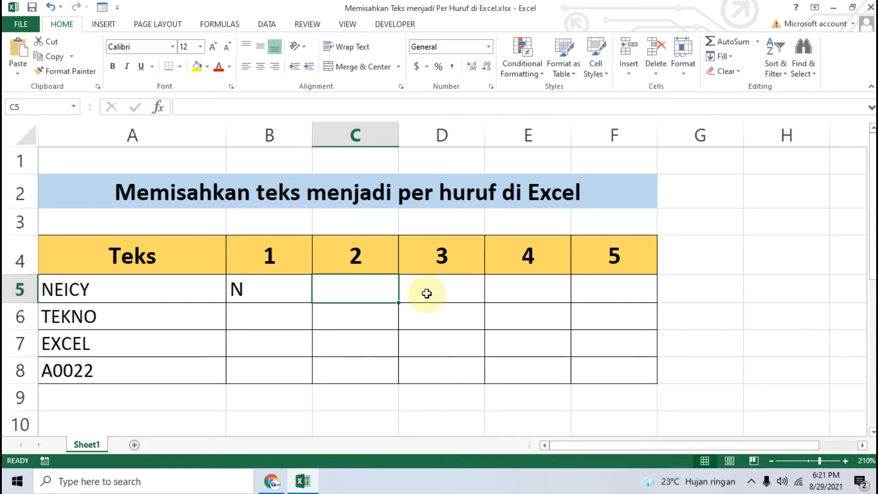
{"action": "left_click", "coordinate": [456, 292]}
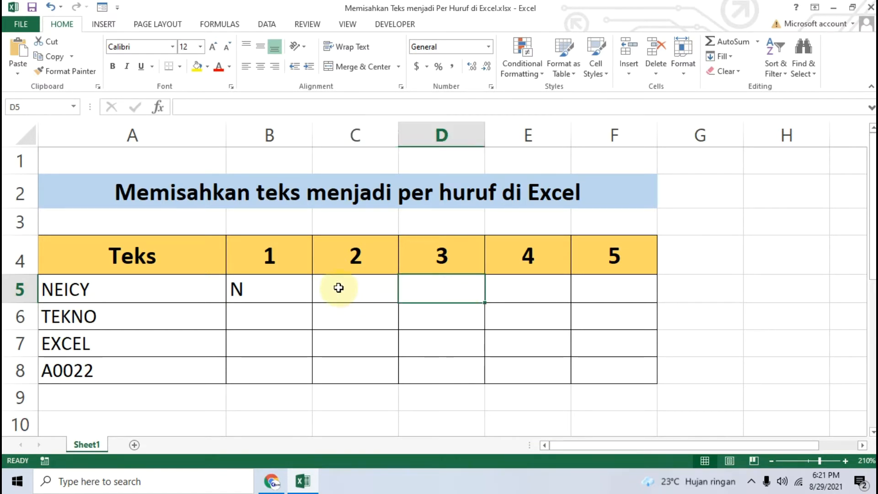
- Copy the formula text =MID($A5,COLUMN()-1,1) from B5 and enter the same formula in C5
{"action": "left_click", "coordinate": [265, 284]}
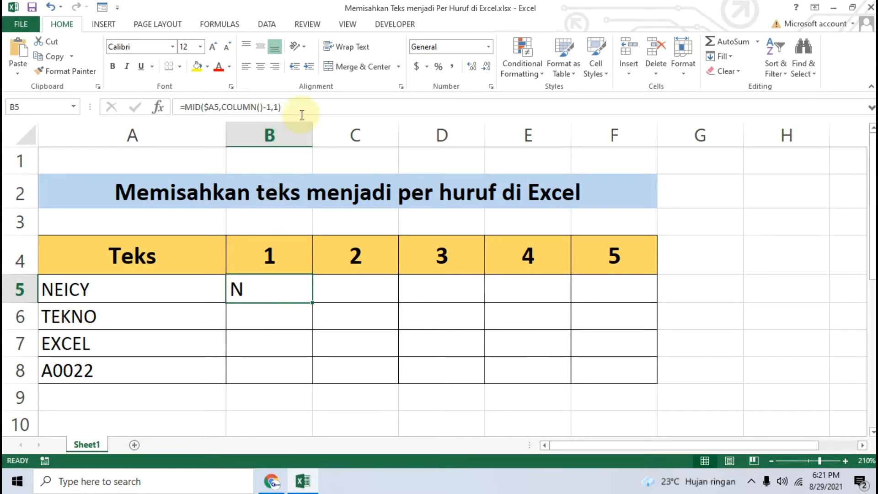
{"action": "left_click_drag", "start_coordinate": [300, 104], "coordinate": [164, 103]}
{"action": "key", "text": "ctrl+c"}
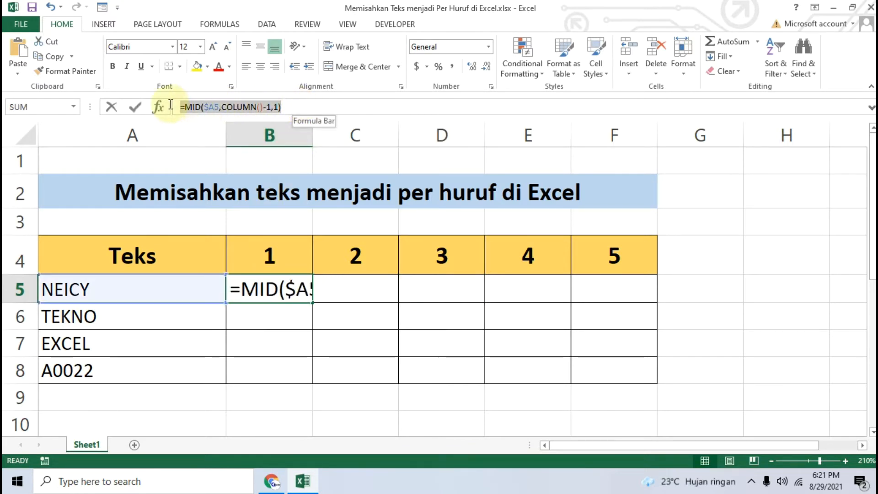
{"action": "left_click", "coordinate": [217, 107]}
{"action": "right_click", "coordinate": [219, 107]}
{"action": "left_click", "coordinate": [247, 130]}
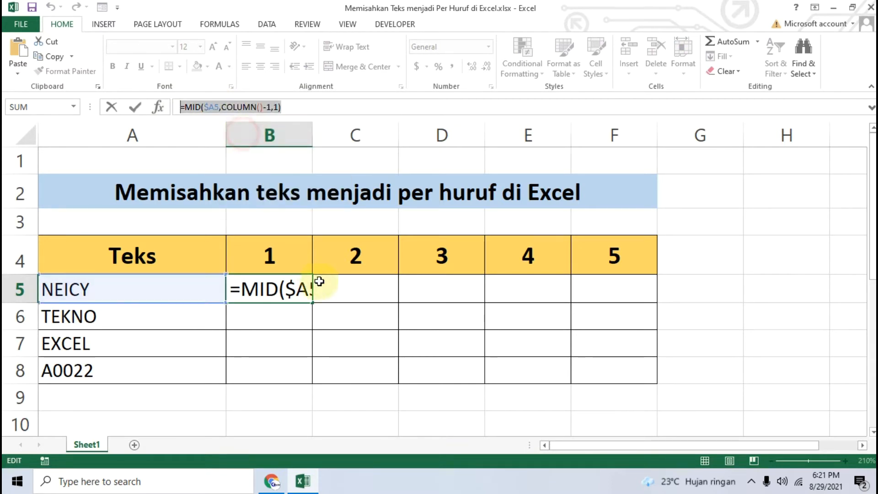
{"action": "key", "text": "Return"}
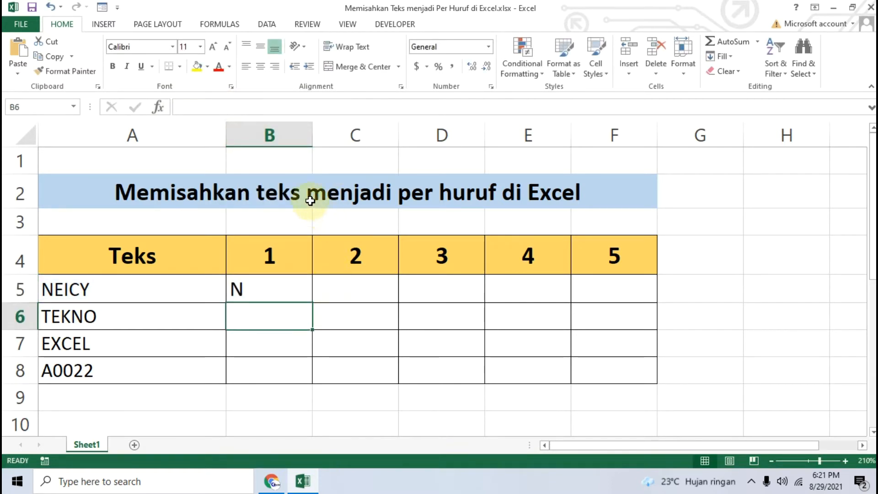
{"action": "left_click", "coordinate": [371, 286]}
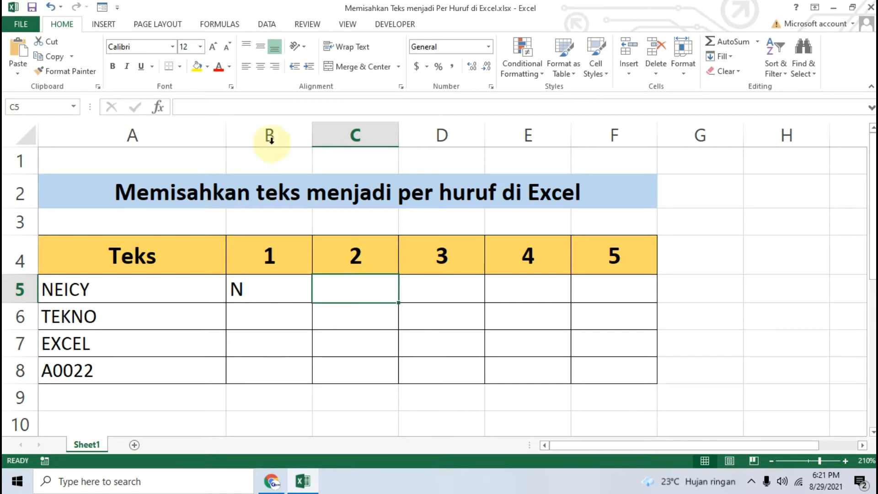
{"action": "left_click", "coordinate": [263, 106]}
{"action": "key", "text": "ctrl+v"}
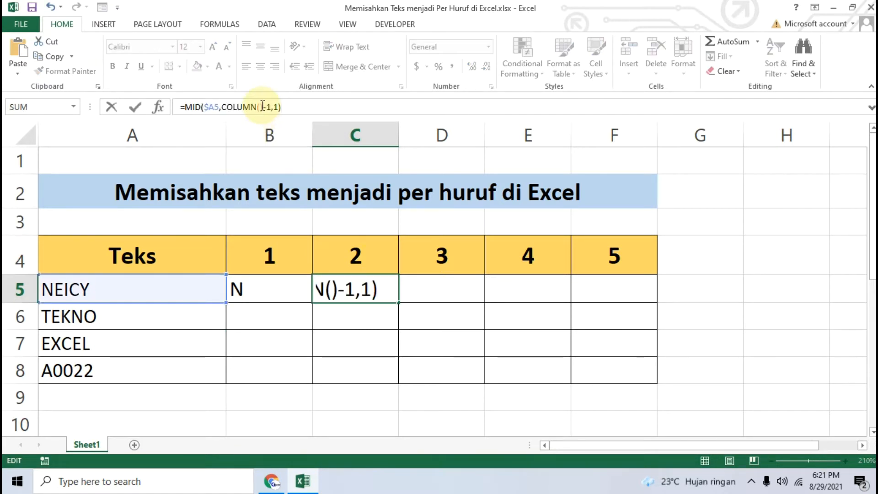
{"action": "key", "text": "Return"}
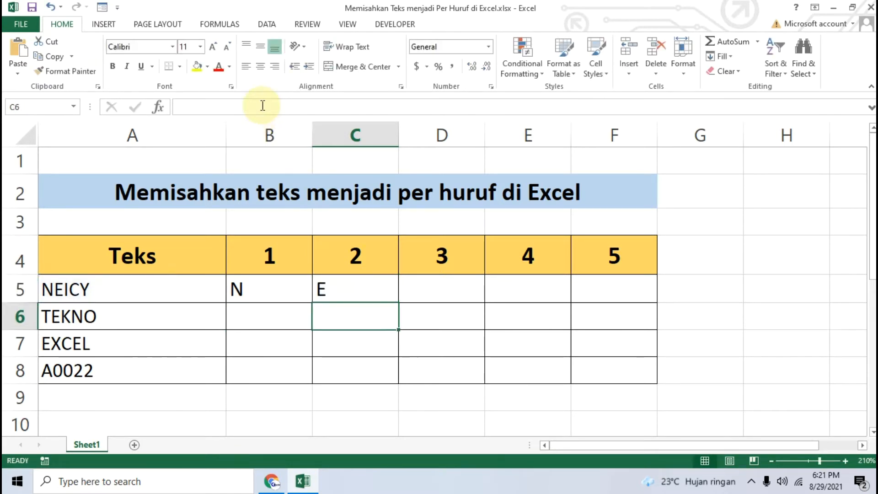
- Fill the C5 formula across the NEICY row to F5 and review the row's letter cells
{"action": "left_click", "coordinate": [370, 290]}
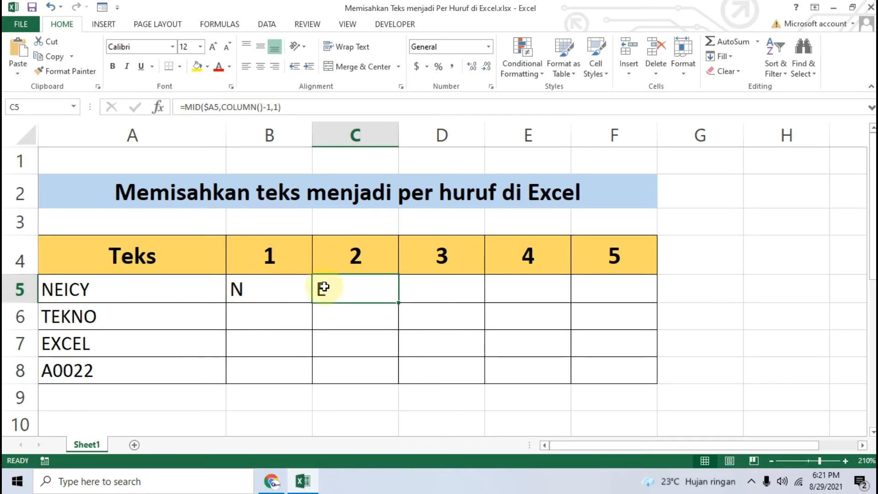
{"action": "left_click", "coordinate": [429, 288]}
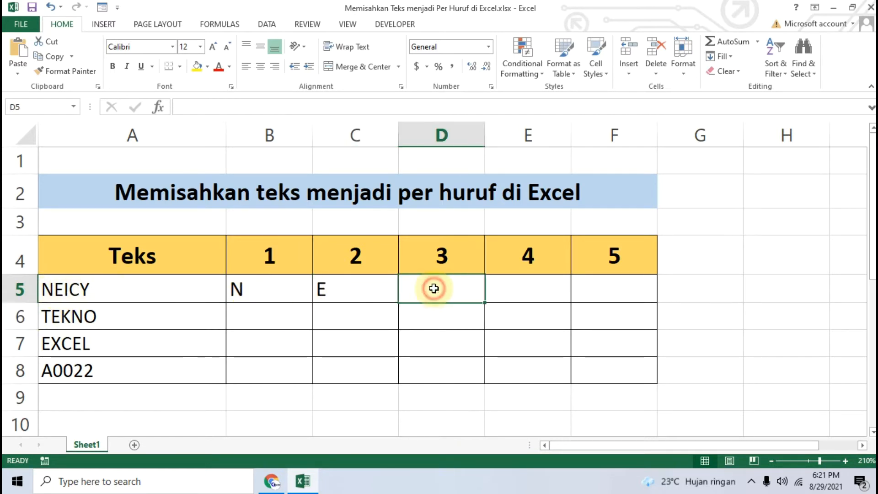
{"action": "left_click", "coordinate": [363, 288]}
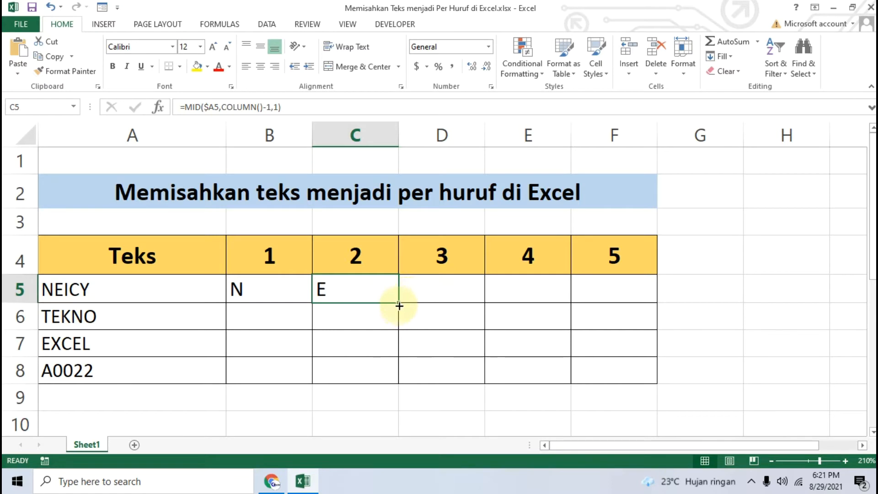
{"action": "left_click_drag", "start_coordinate": [399, 302], "coordinate": [623, 292]}
{"action": "left_click", "coordinate": [695, 279]}
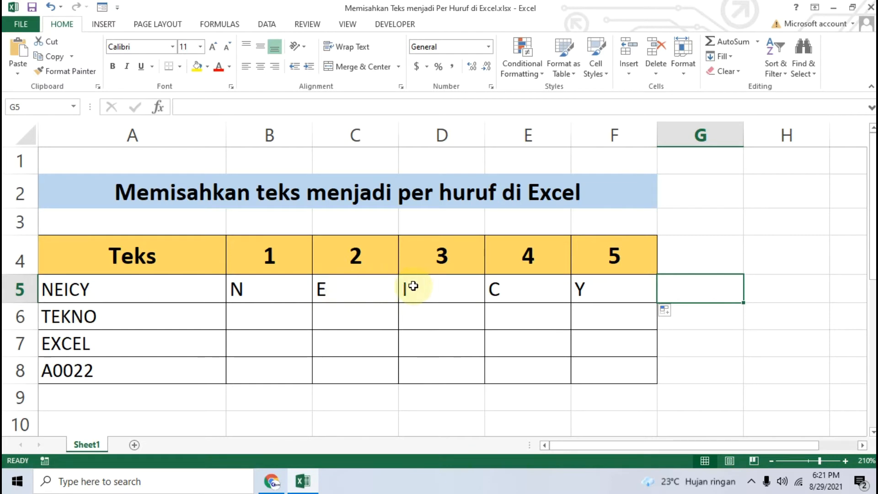
{"action": "left_click", "coordinate": [615, 290]}
{"action": "left_click", "coordinate": [556, 290]}
{"action": "left_click", "coordinate": [481, 291]}
{"action": "left_click", "coordinate": [350, 290]}
{"action": "left_click", "coordinate": [280, 289]}
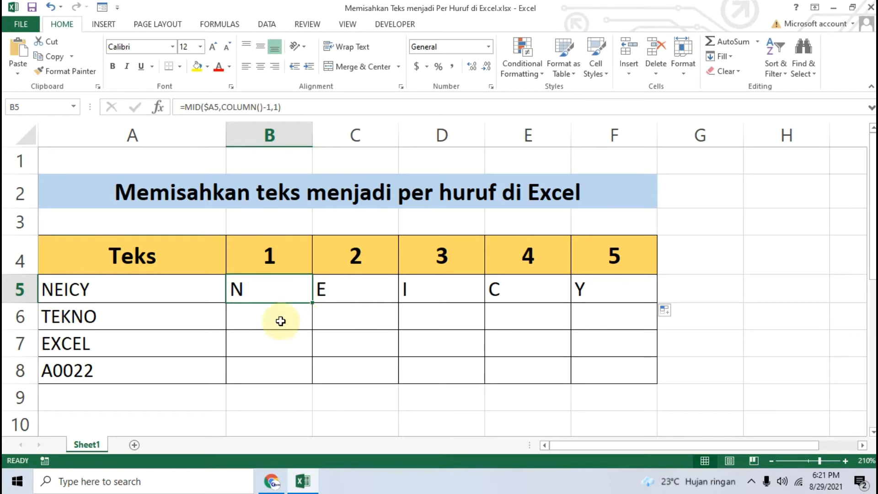
- Start a MID formula in B6 that takes its text from the TEKNO cell, with the column locked as $A6
{"action": "left_click", "coordinate": [265, 318]}
{"action": "type", "text": "="}
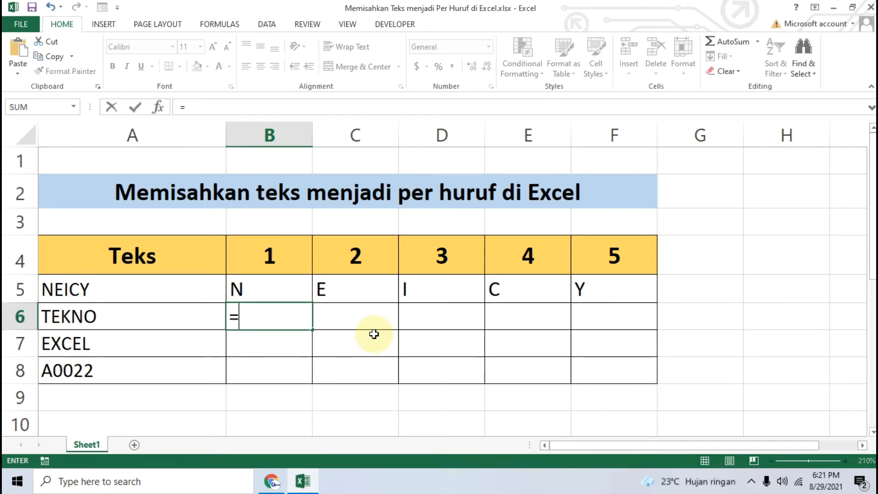
{"action": "type", "text": "MID"}
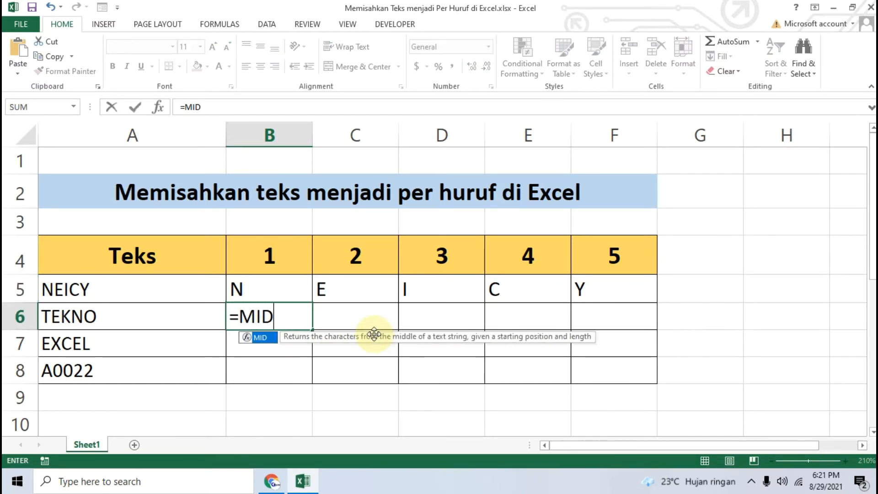
{"action": "type", "text": "("}
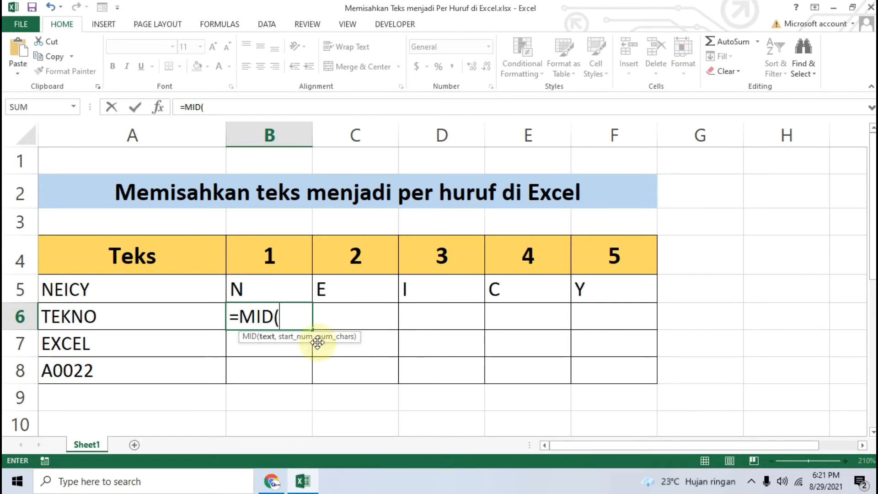
{"action": "left_click", "coordinate": [152, 315]}
{"action": "type", "text": ","}
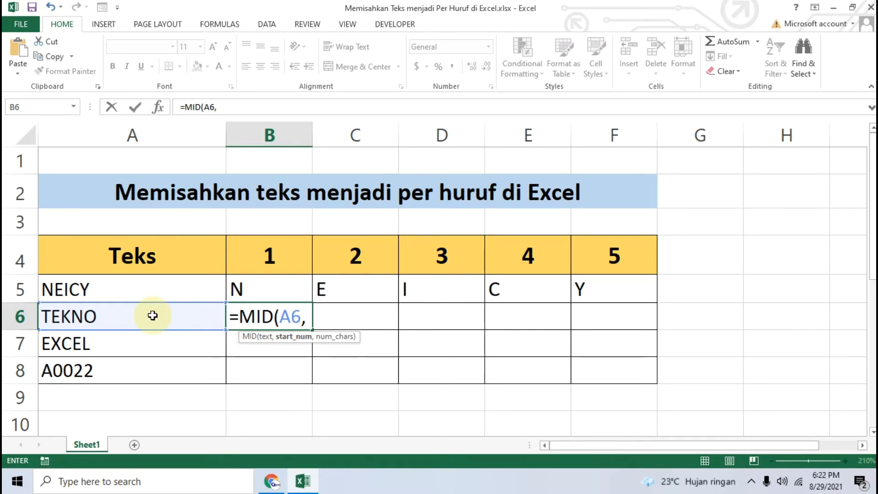
{"action": "left_click", "coordinate": [152, 316]}
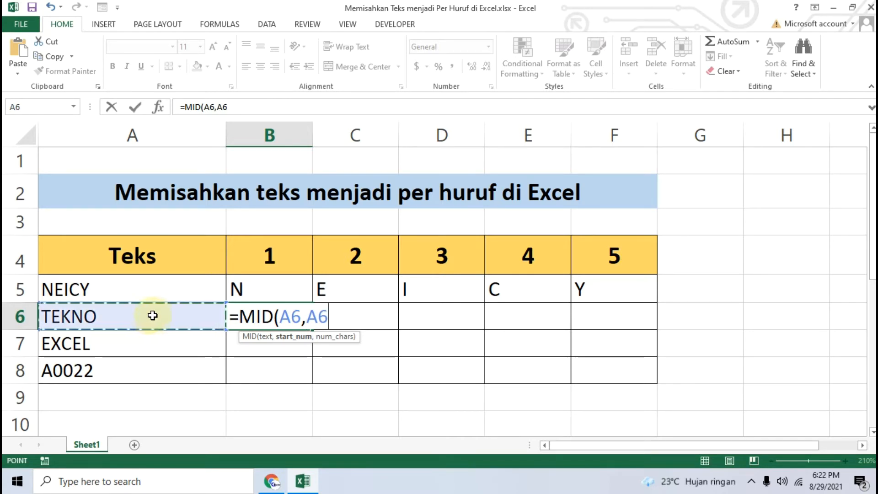
{"action": "key", "text": "BackSpace"}
{"action": "key", "text": "BackSpace"}
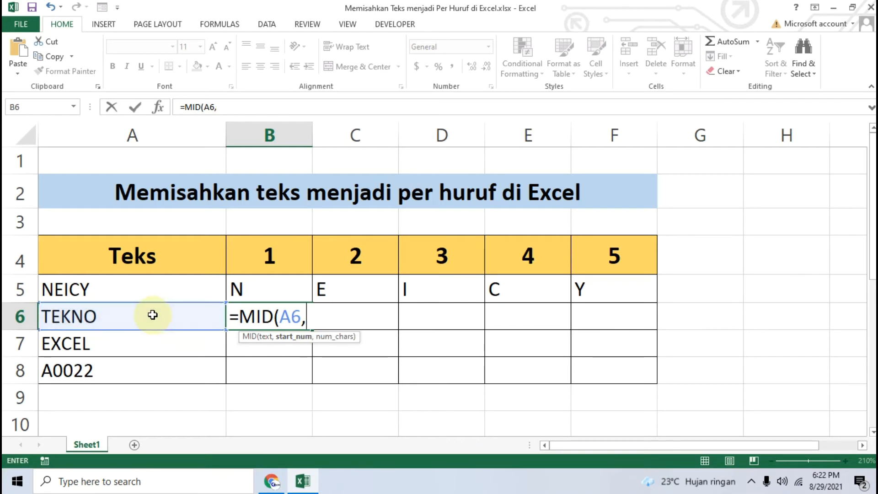
{"action": "left_click", "coordinate": [285, 316]}
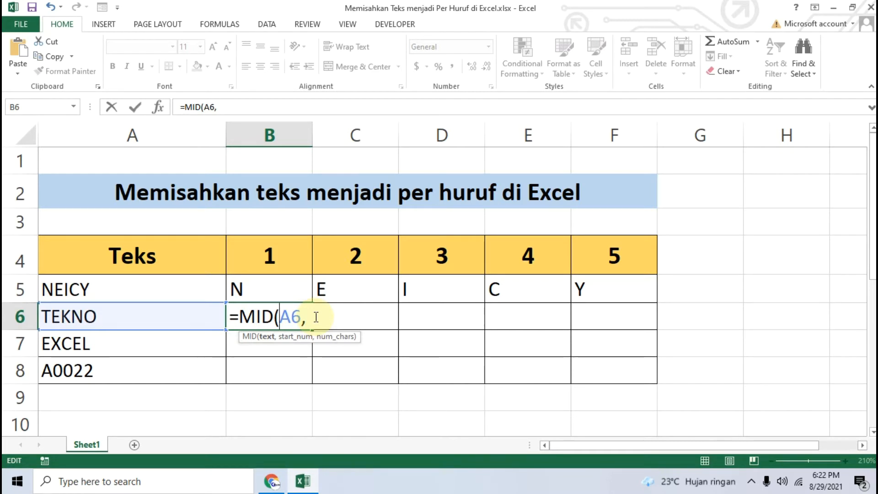
{"action": "type", "text": "$"}
{"action": "left_click", "coordinate": [333, 317]}
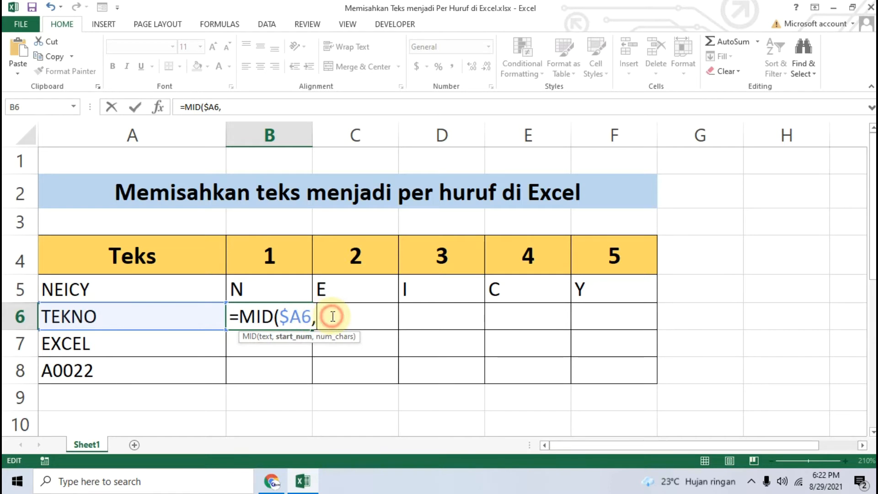
- Complete the B6 MID formula with Column()-1 as start number and 1 as number of characters, and fill it across to F6
{"action": "type", "text": "Col"}
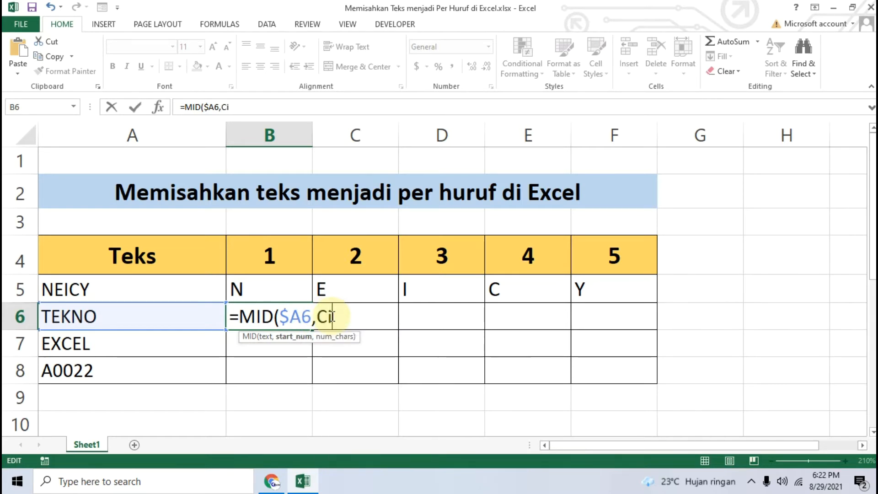
{"action": "type", "text": "umn"}
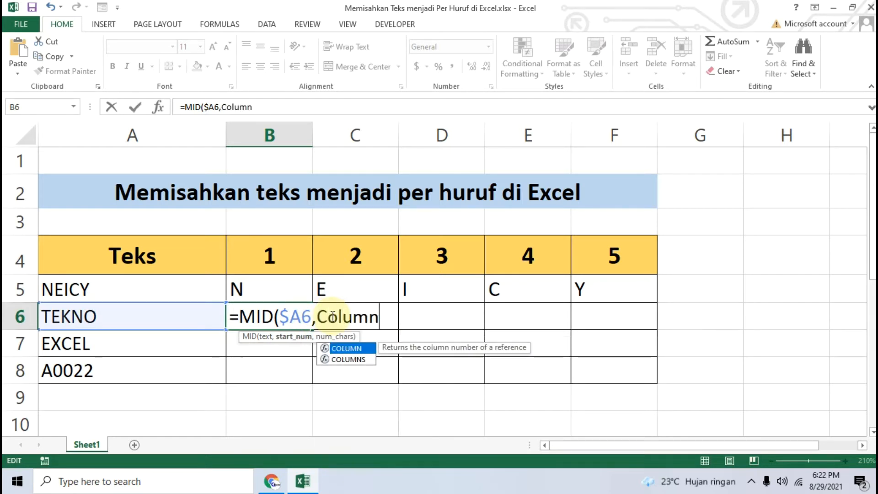
{"action": "type", "text": "()"}
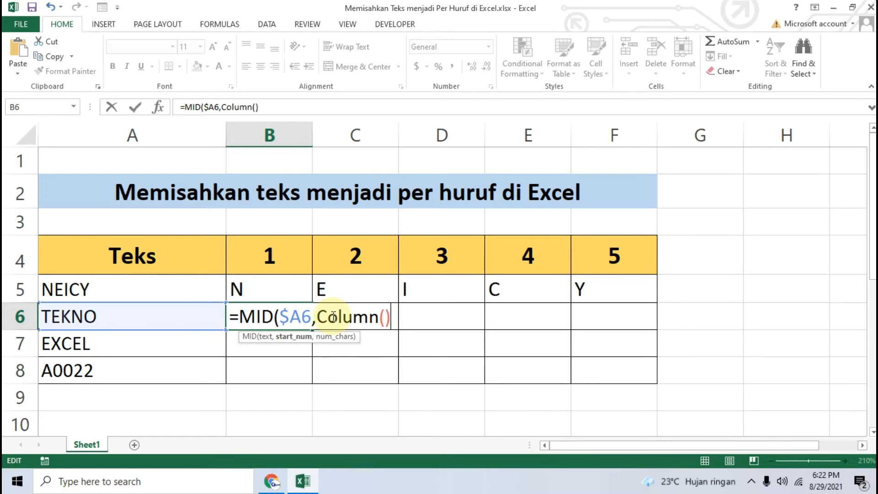
{"action": "type", "text": "-1,1"}
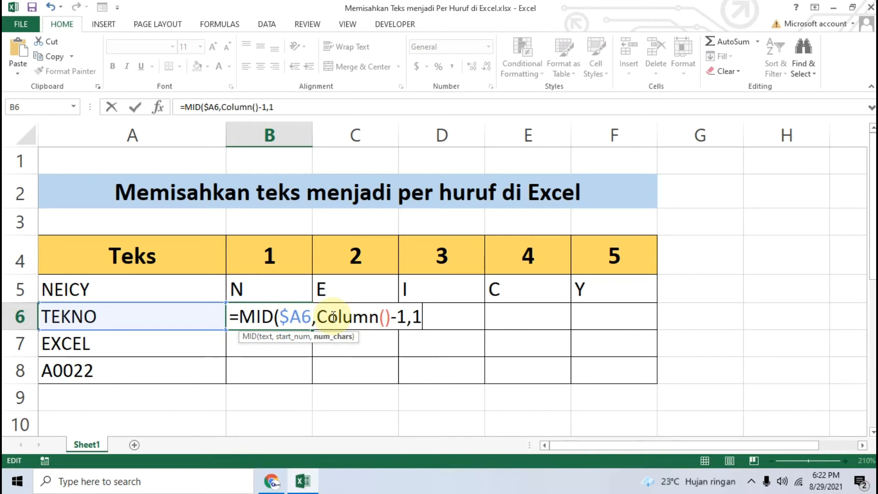
{"action": "type", "text": ")"}
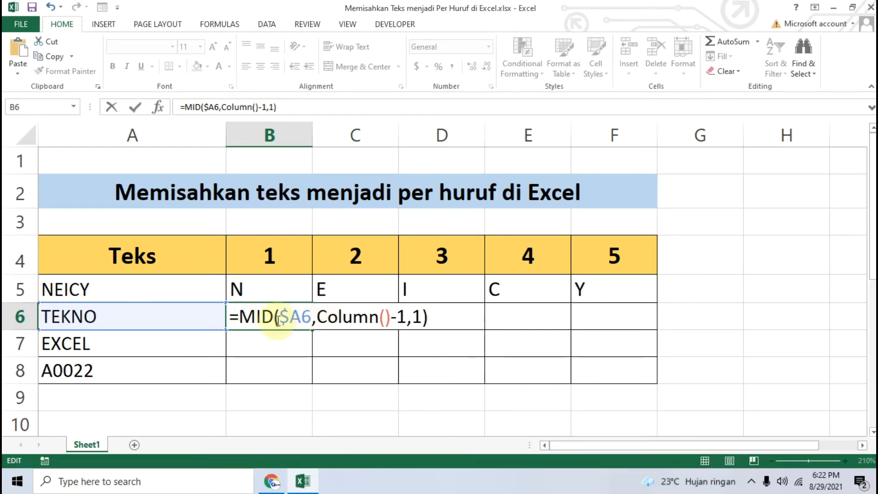
{"action": "key", "text": "Return"}
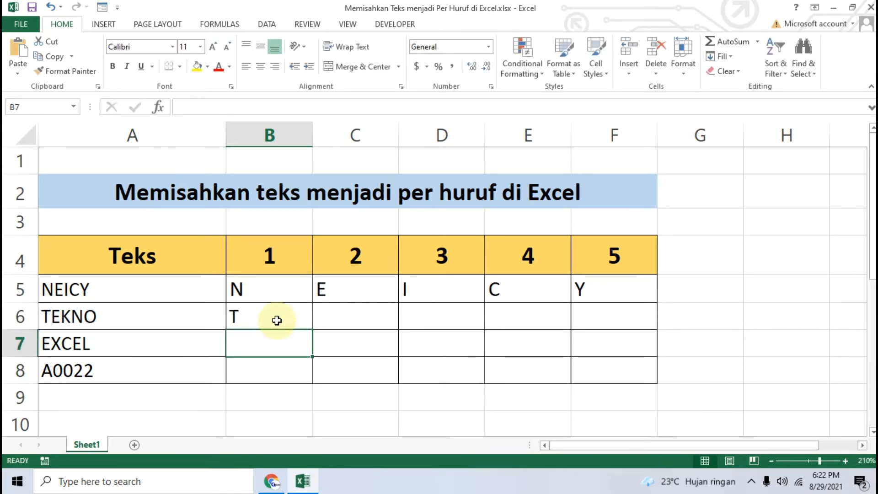
{"action": "left_click", "coordinate": [287, 311]}
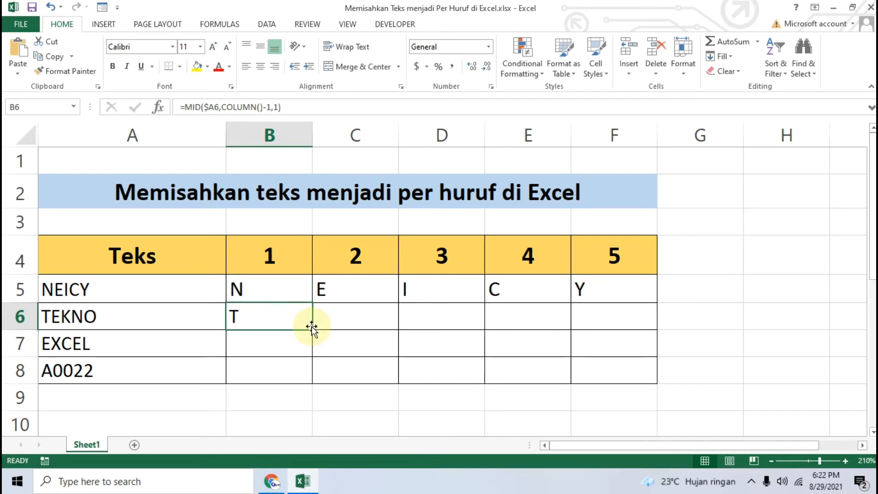
{"action": "left_click_drag", "start_coordinate": [310, 328], "coordinate": [645, 322]}
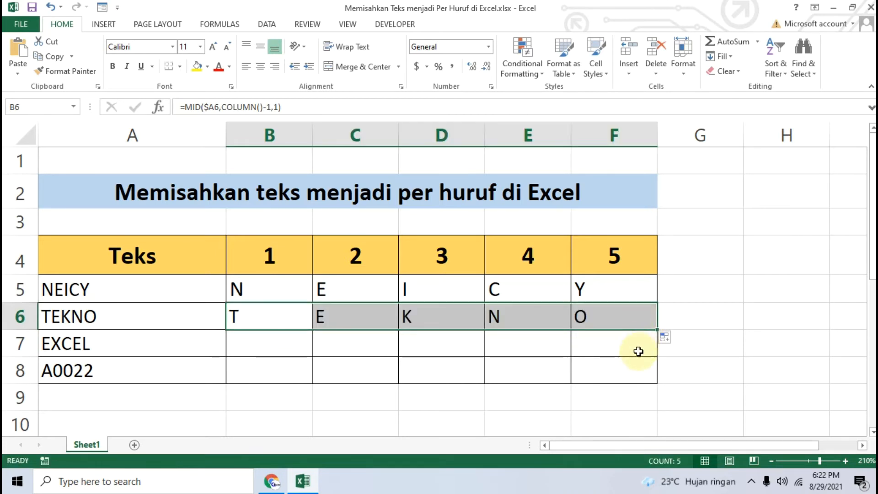
- Enter the formula =MID(A7,Column()-1,1) in B7 for the EXCEL text, leaving the A7 reference unlocked
{"action": "left_click", "coordinate": [265, 340]}
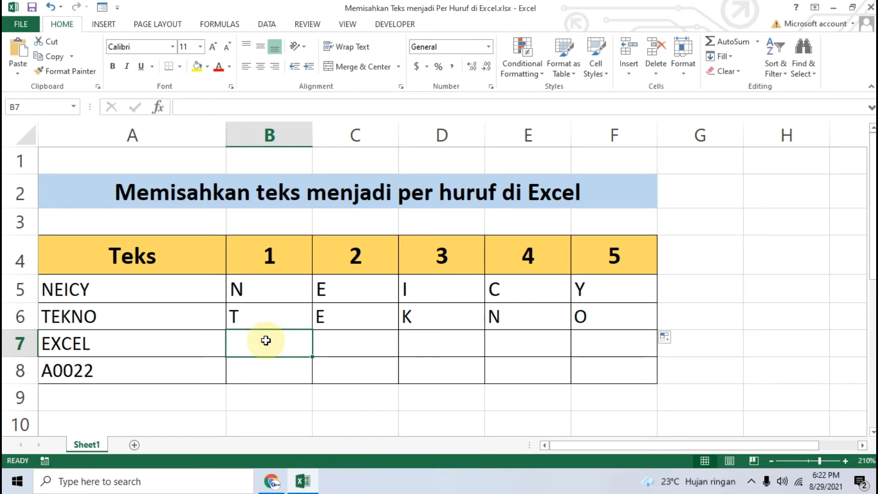
{"action": "type", "text": "=MID("}
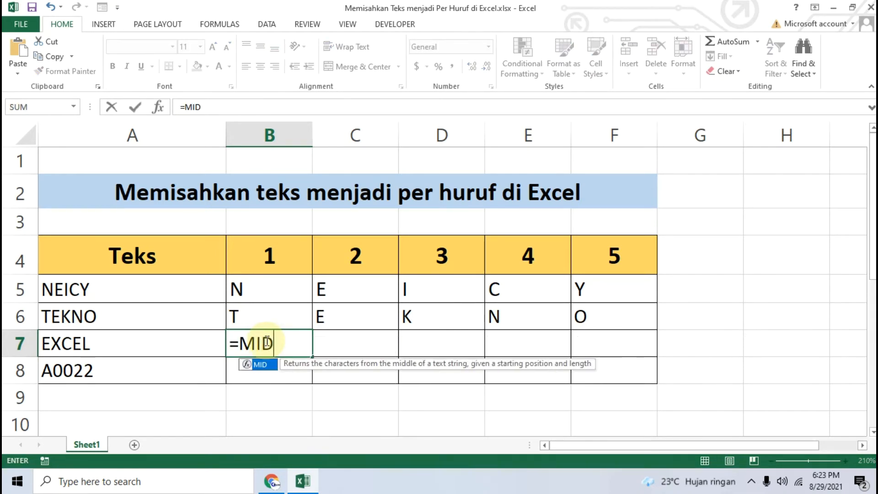
{"action": "left_click", "coordinate": [177, 343]}
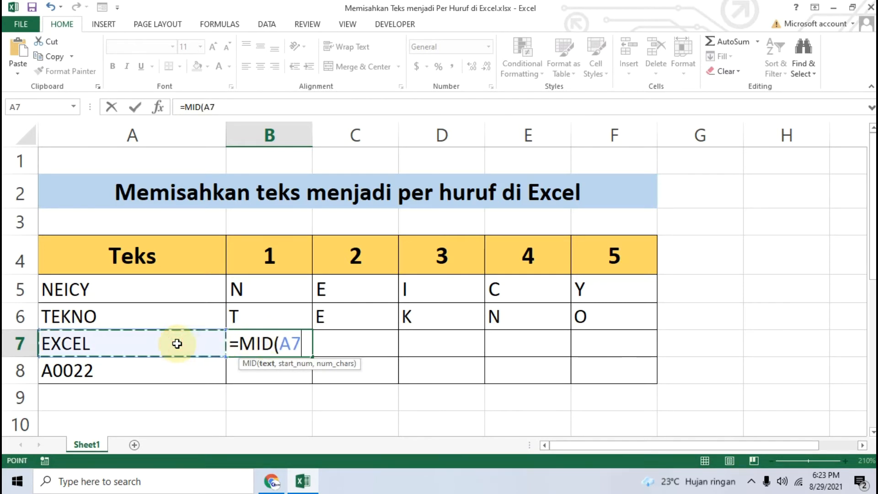
{"action": "type", "text": ","}
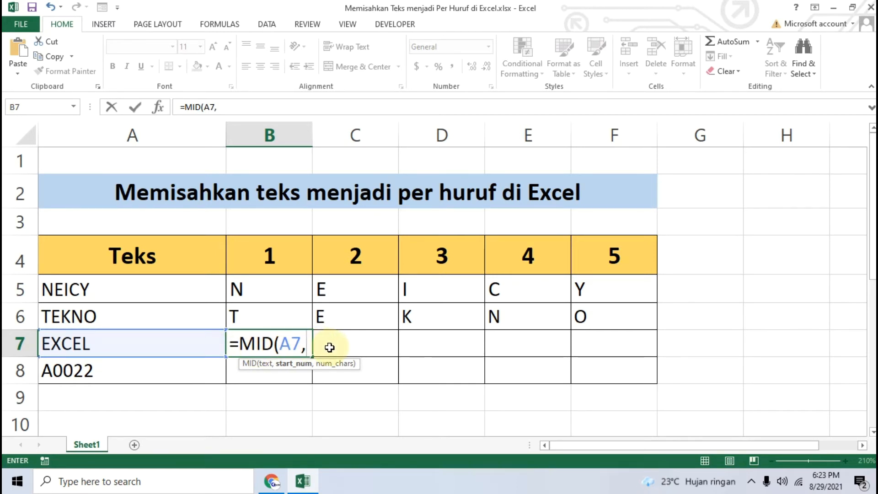
{"action": "type", "text": "Col"}
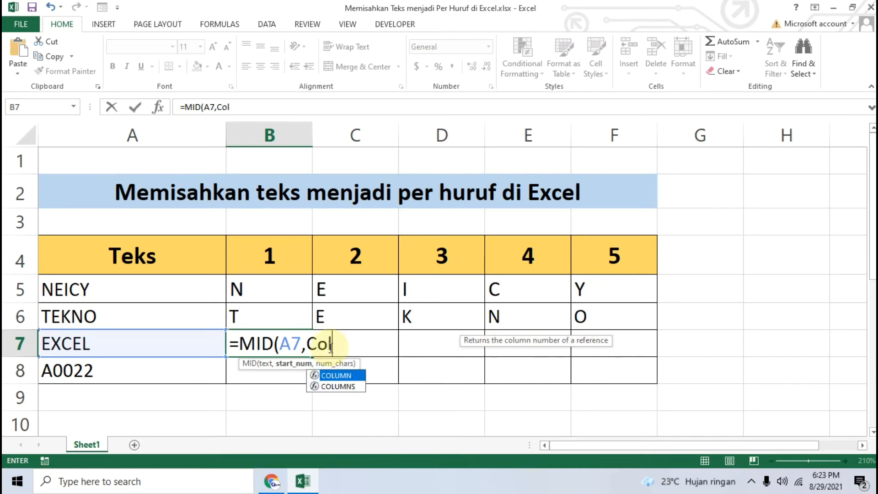
{"action": "type", "text": "umn()"}
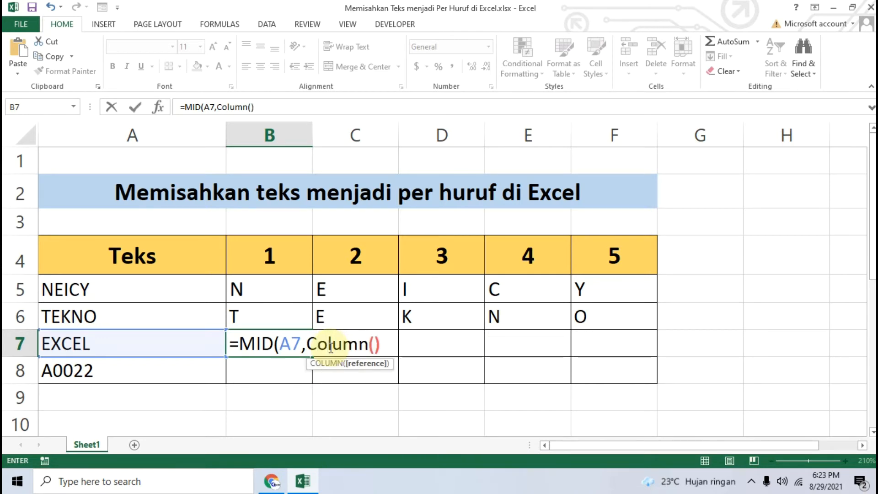
{"action": "type", "text": "-1,1)"}
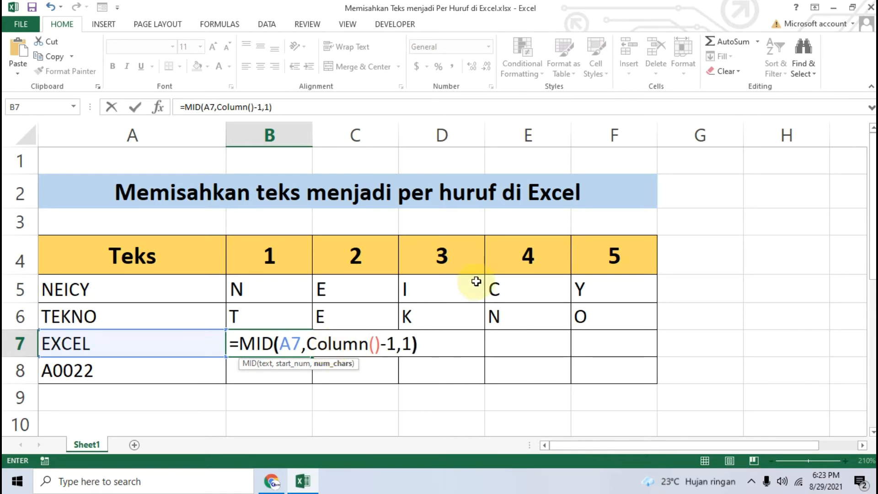
{"action": "key", "text": "Return"}
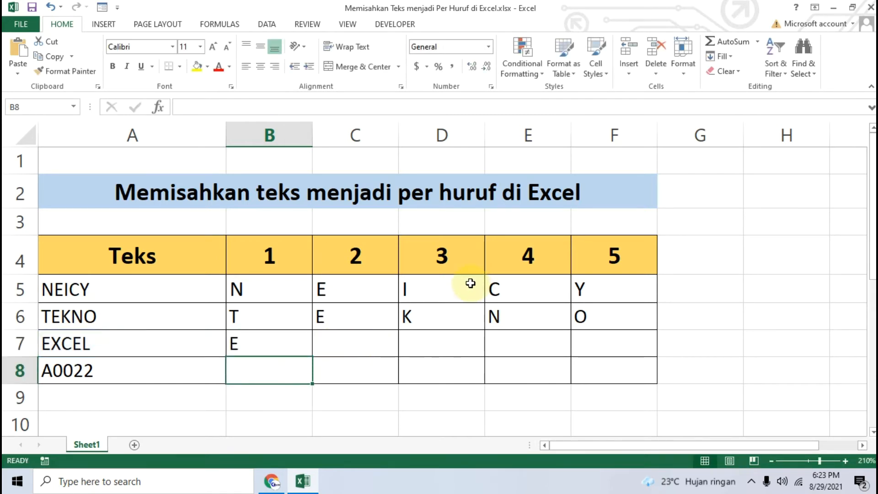
- Check the A7 reference in the B7 formula and fill the formula across the EXCEL row to F7
{"action": "left_click", "coordinate": [278, 339]}
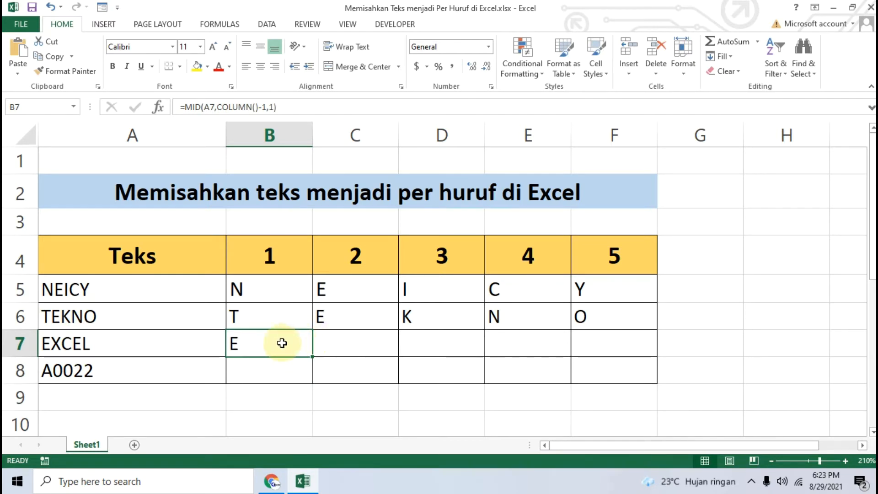
{"action": "left_click", "coordinate": [308, 106]}
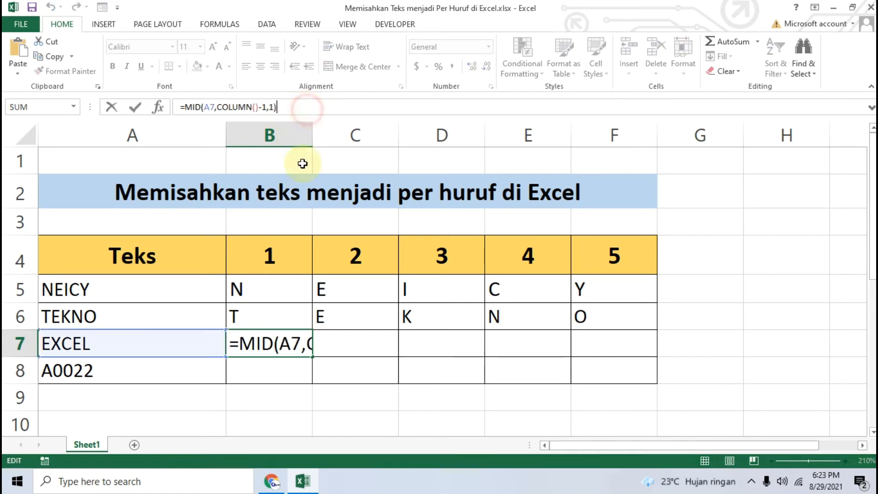
{"action": "left_click", "coordinate": [285, 344]}
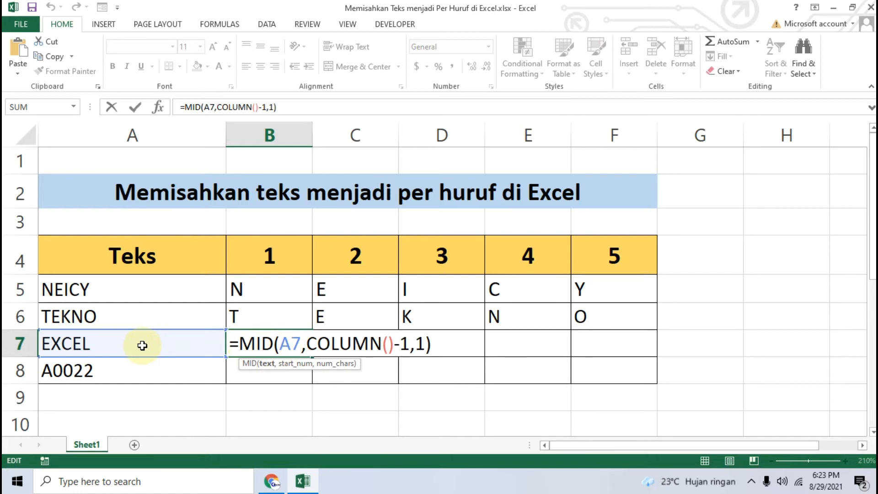
{"action": "key", "text": "Return"}
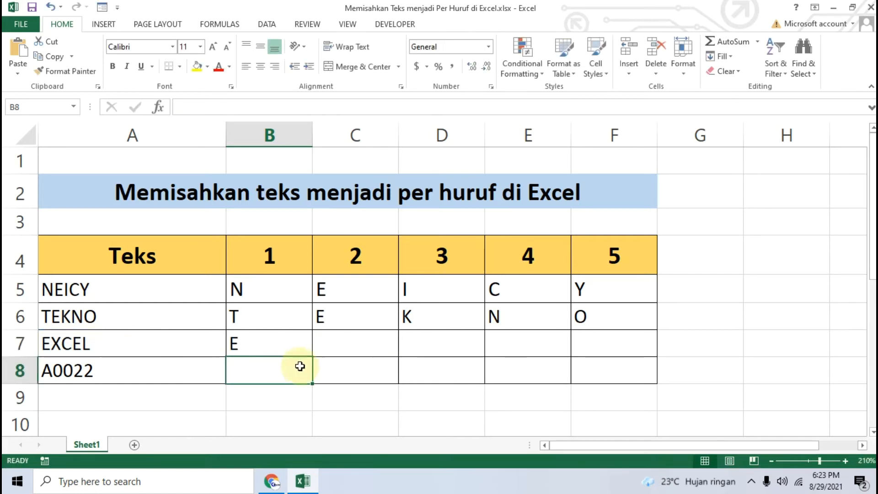
{"action": "left_click", "coordinate": [272, 349]}
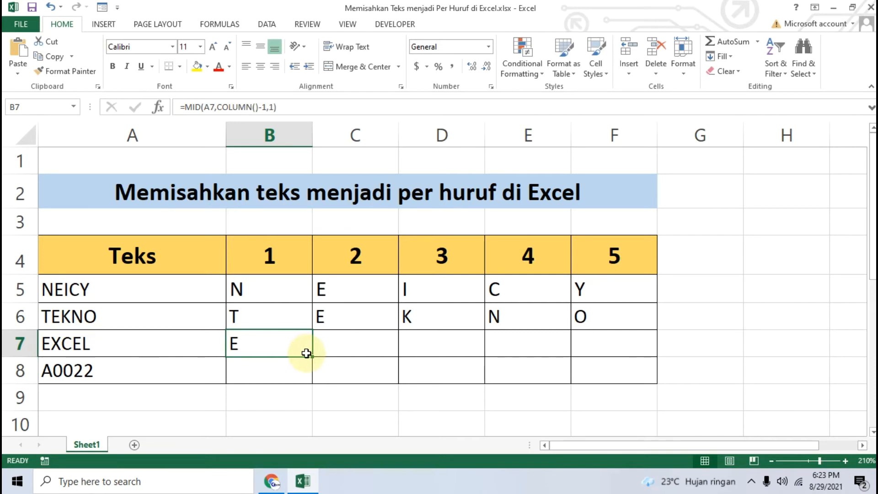
{"action": "left_click_drag", "start_coordinate": [312, 357], "coordinate": [620, 350]}
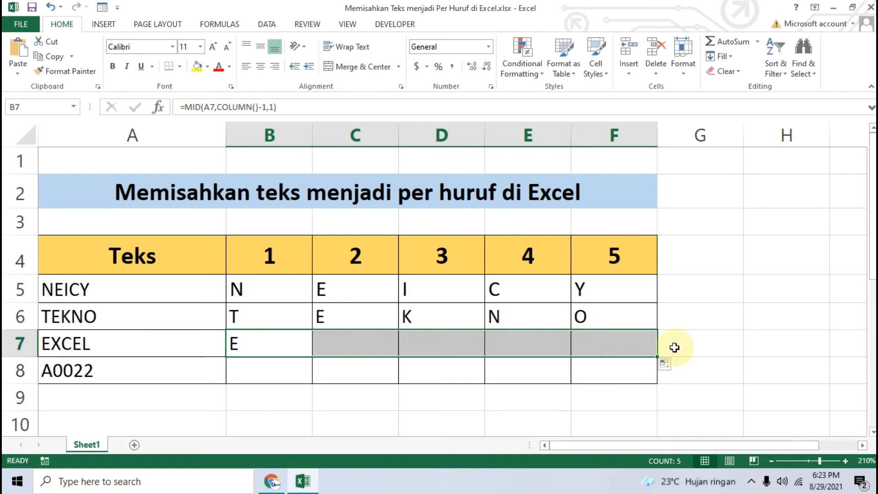
- Examine the text references in the filled MID formulas in C7 and D7, comparing them with the EXCEL source cell A7
{"action": "left_click", "coordinate": [353, 341]}
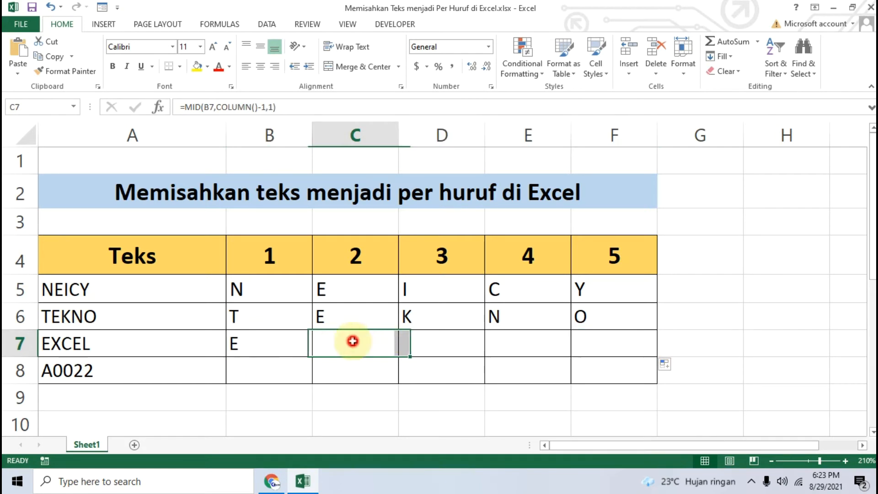
{"action": "left_click", "coordinate": [206, 106]}
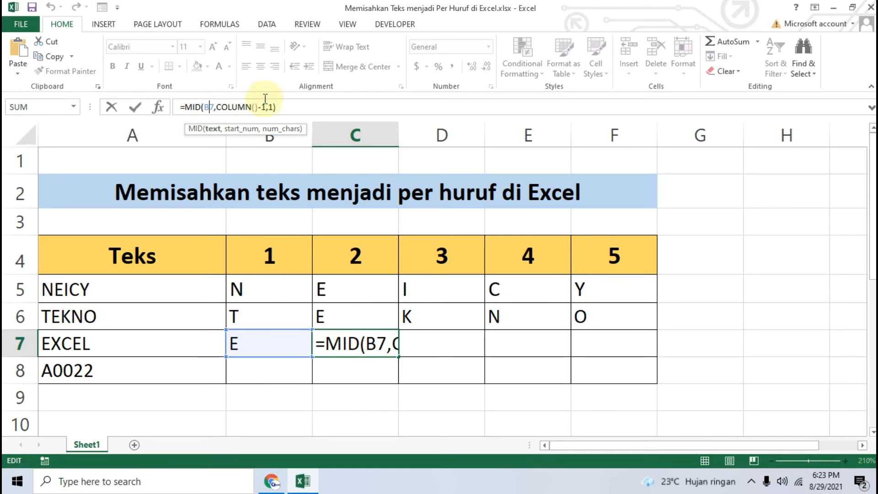
{"action": "left_click_drag", "start_coordinate": [292, 107], "coordinate": [169, 93]}
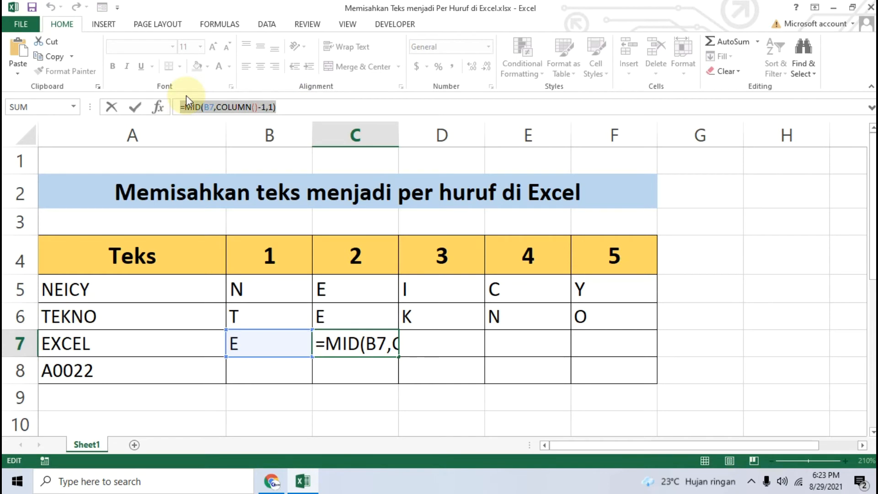
{"action": "key", "text": "ctrl+x"}
{"action": "left_click", "coordinate": [423, 335]}
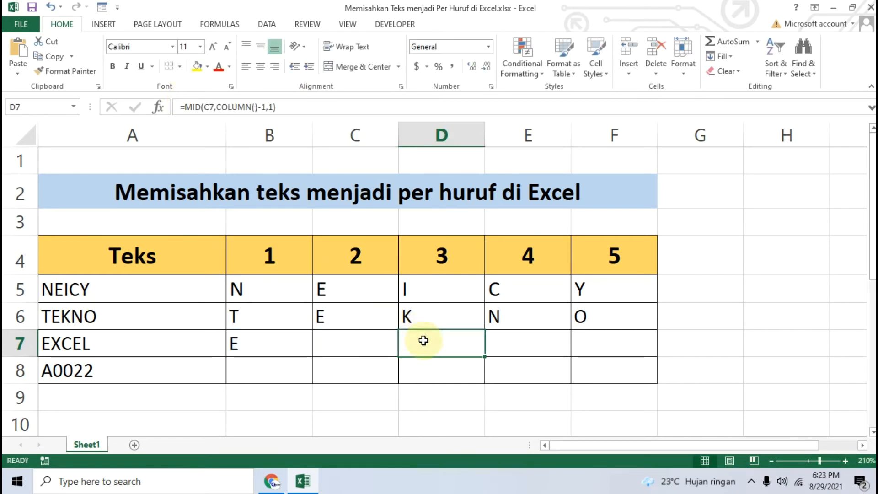
{"action": "left_click", "coordinate": [145, 345]}
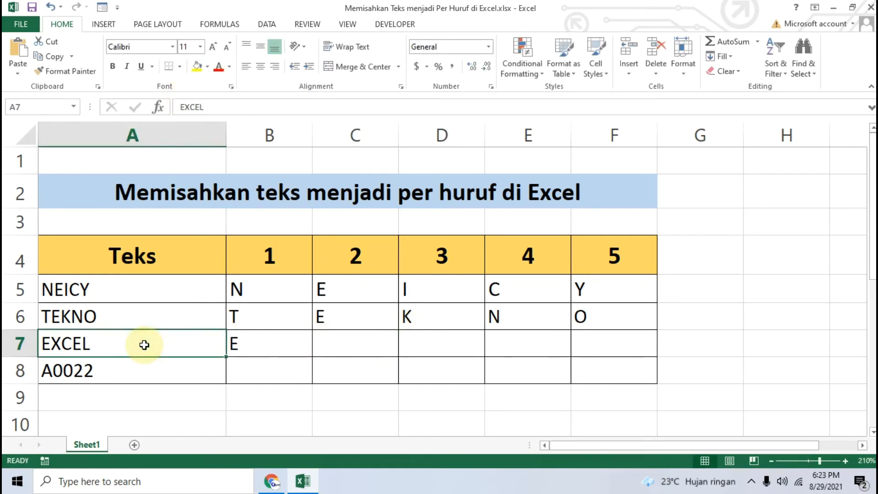
- Copy the formula text =MID(A7,COLUMN()-1,1) from B7 and paste it into C7 so it still refers to A7
{"action": "left_click", "coordinate": [286, 344]}
{"action": "left_click_drag", "start_coordinate": [294, 107], "coordinate": [189, 107]}
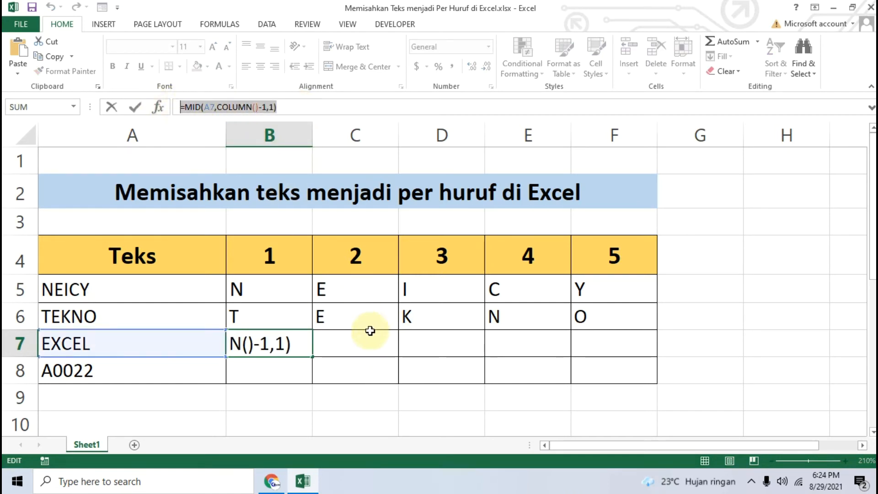
{"action": "key", "text": "Return"}
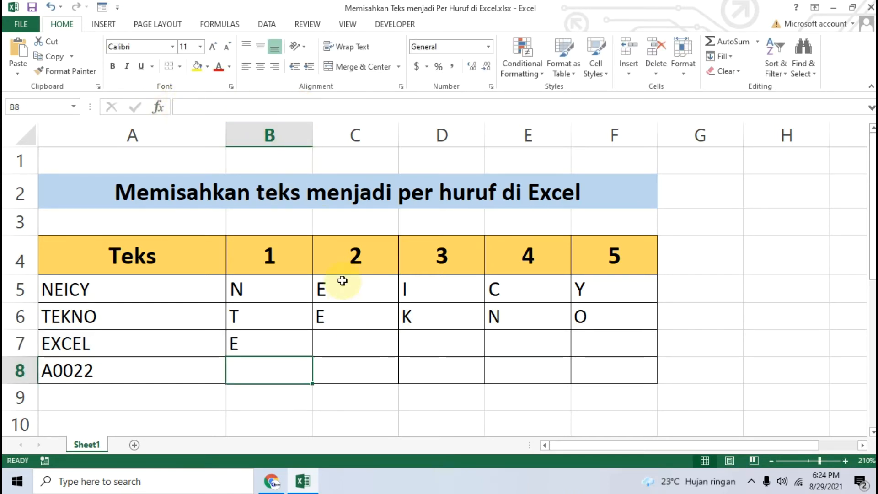
{"action": "left_click", "coordinate": [330, 339]}
{"action": "key", "text": "ctrl+v"}
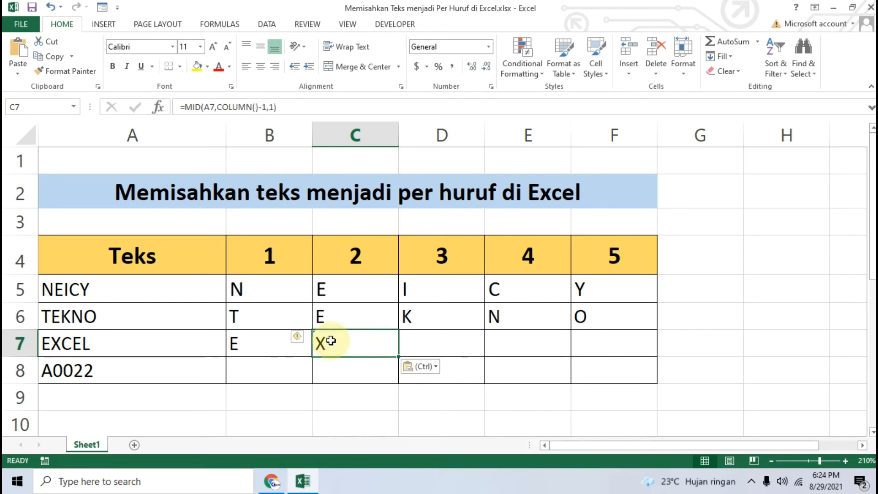
- Paste the same =MID(A7,COLUMN()-1,1) formula into D7, E7 and F7 of the EXCEL row
{"action": "left_click", "coordinate": [459, 342]}
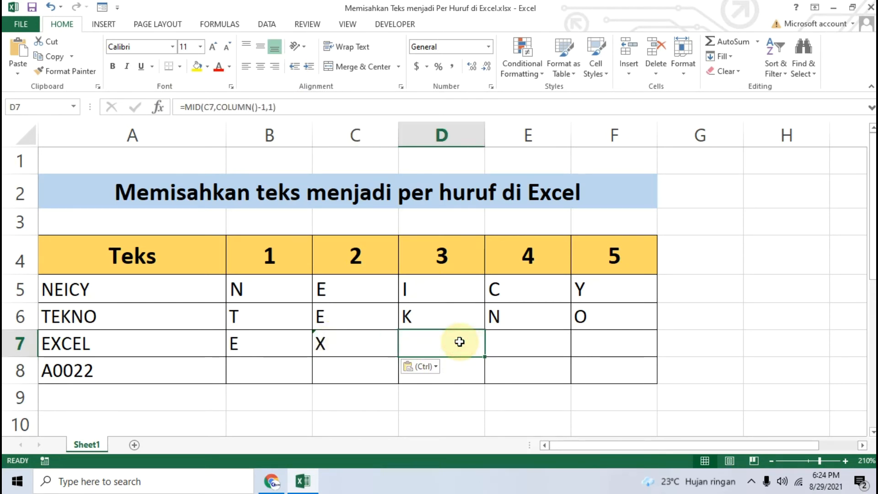
{"action": "key", "text": "ctrl+v"}
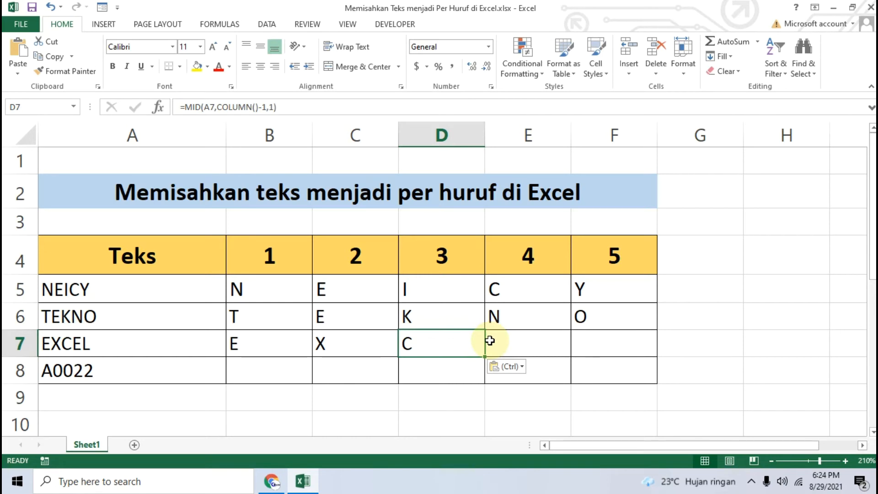
{"action": "left_click", "coordinate": [523, 339]}
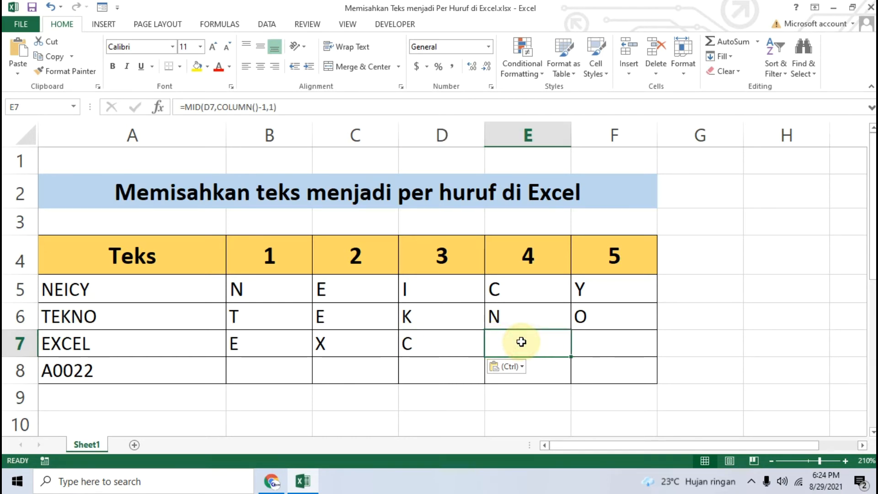
{"action": "type", "text": "E"}
{"action": "left_click", "coordinate": [594, 343]}
{"action": "key", "text": "ctrl+v"}
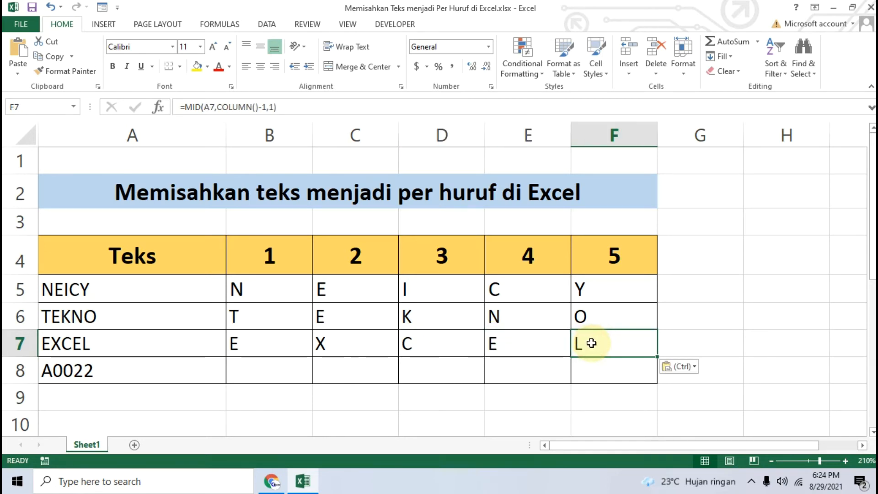
- Start a MID formula in B8 that takes its text from the A0022 cell, with the column locked as $A8
{"action": "left_click", "coordinate": [274, 346]}
{"action": "left_click", "coordinate": [277, 327]}
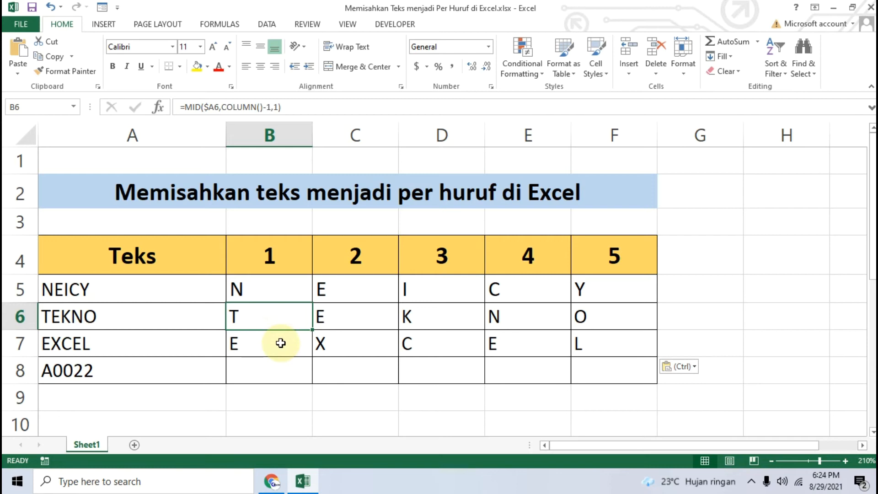
{"action": "left_click", "coordinate": [261, 371]}
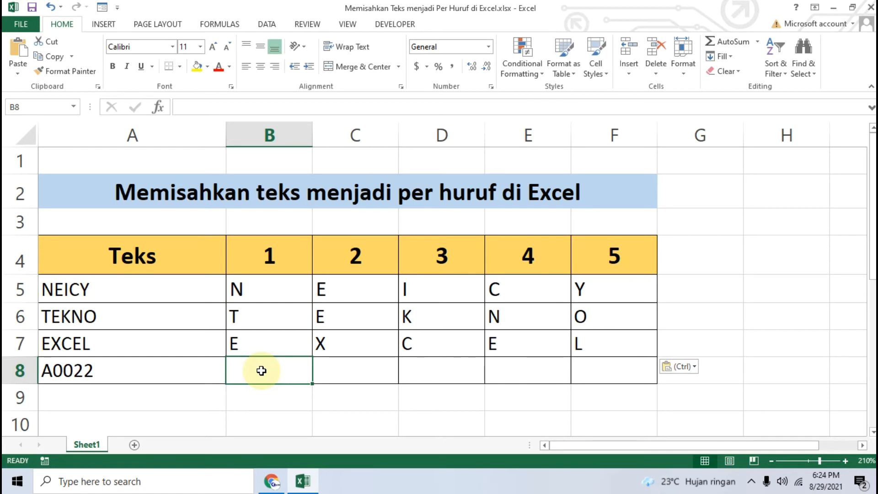
{"action": "type", "text": "=MID"}
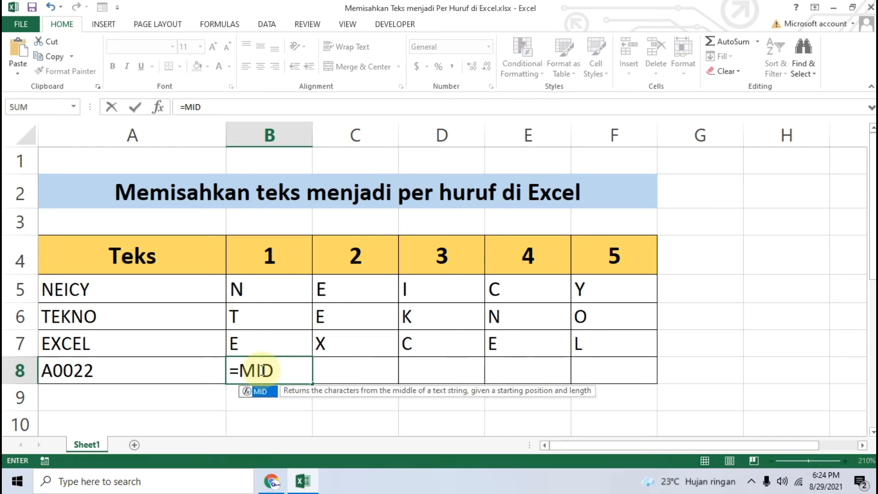
{"action": "type", "text": "("}
{"action": "left_click", "coordinate": [152, 370]}
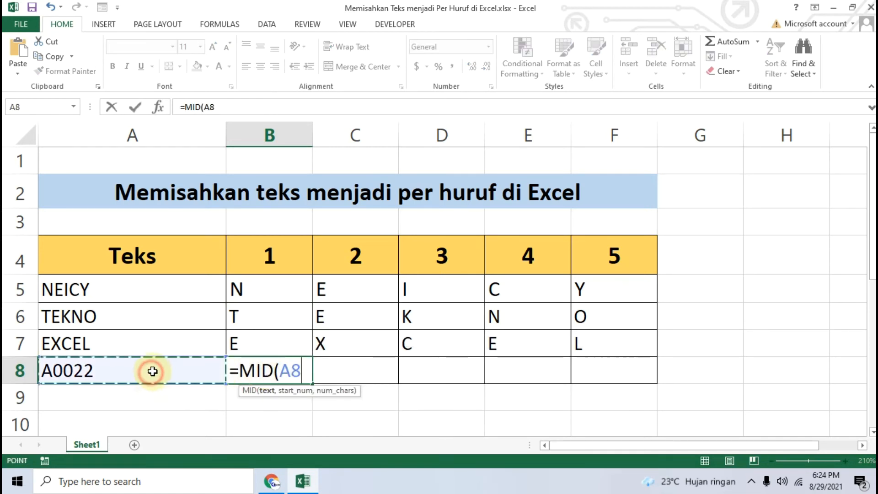
{"action": "type", "text": ","}
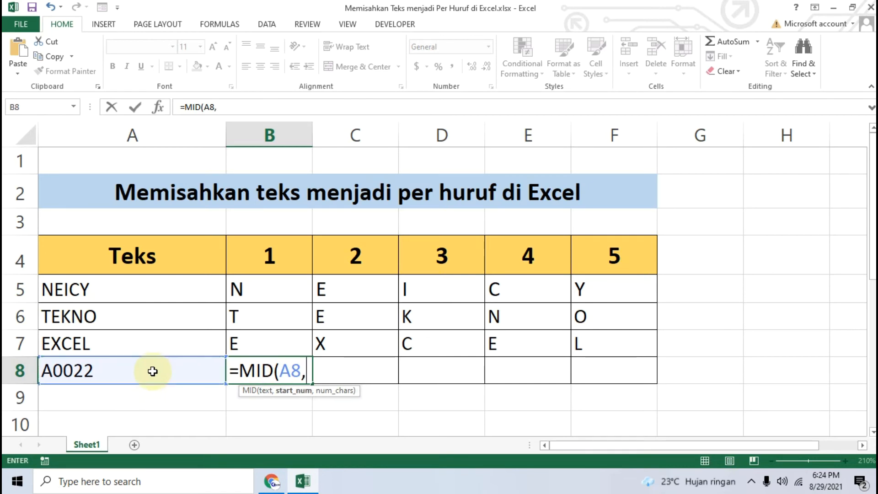
{"action": "left_click", "coordinate": [281, 371]}
{"action": "type", "text": "$"}
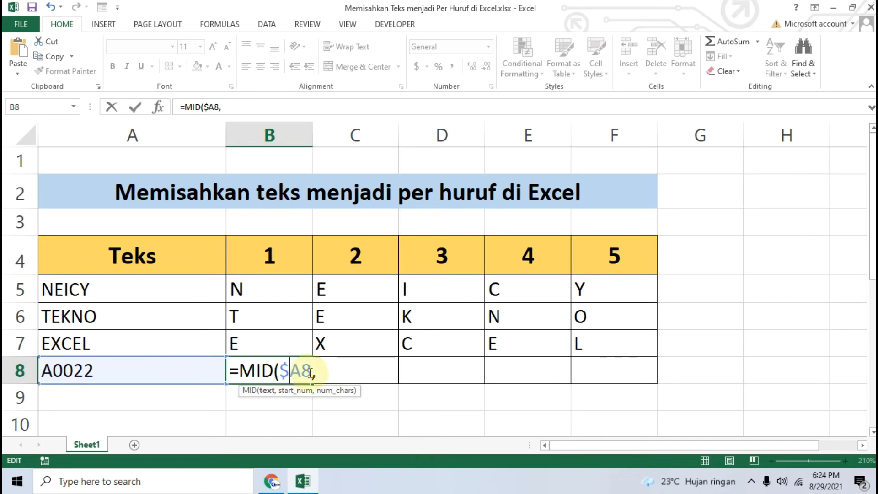
{"action": "left_click", "coordinate": [346, 373]}
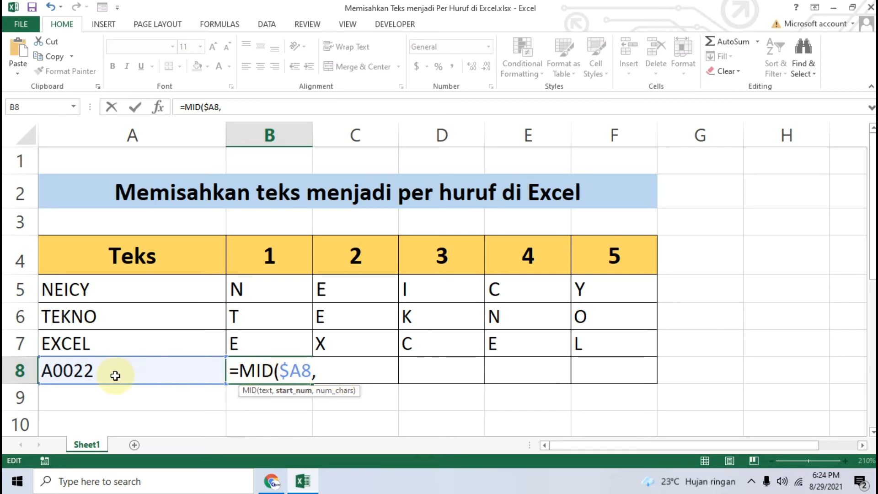
- Complete the B8 MID formula with Column()-1 as start number and 1 as number of characters
{"action": "type", "text": "C"}
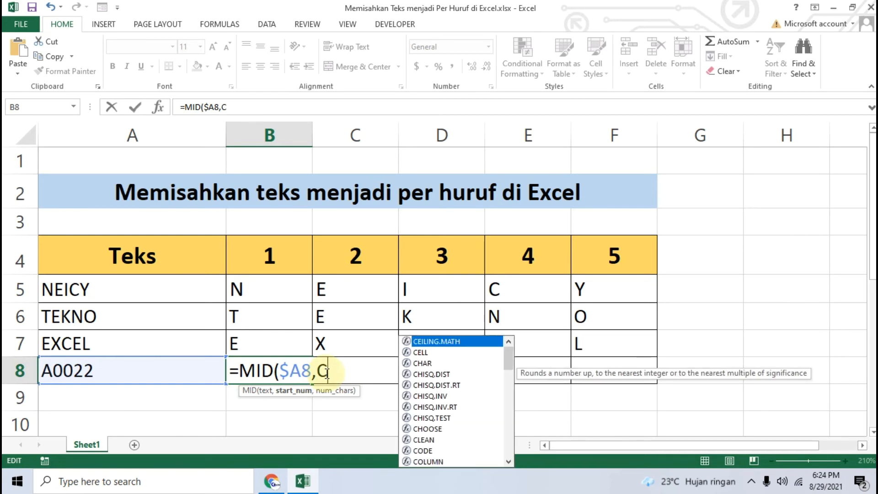
{"action": "type", "text": "olumn()"}
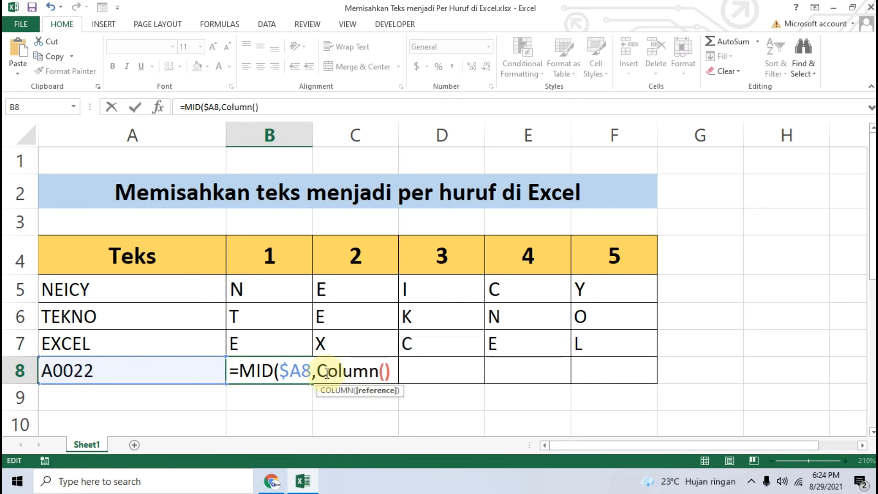
{"action": "key", "text": "Right"}
{"action": "type", "text": "-1,1"}
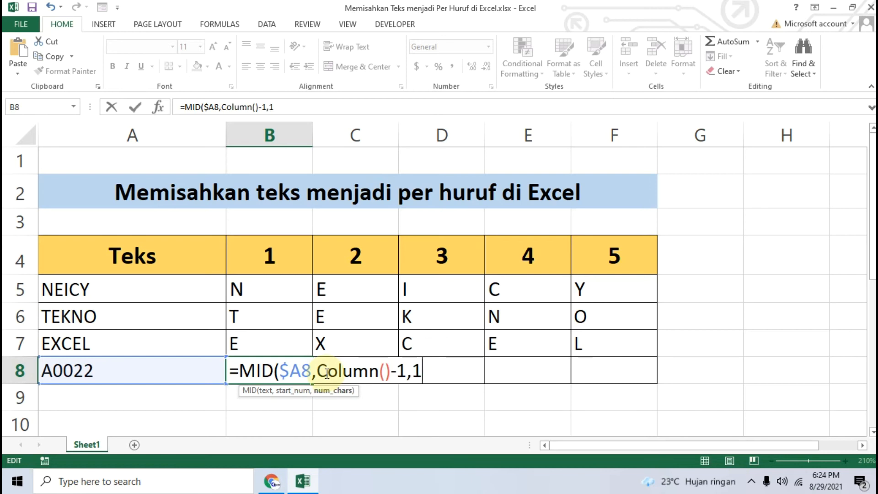
{"action": "type", "text": ")"}
{"action": "key", "text": "Return"}
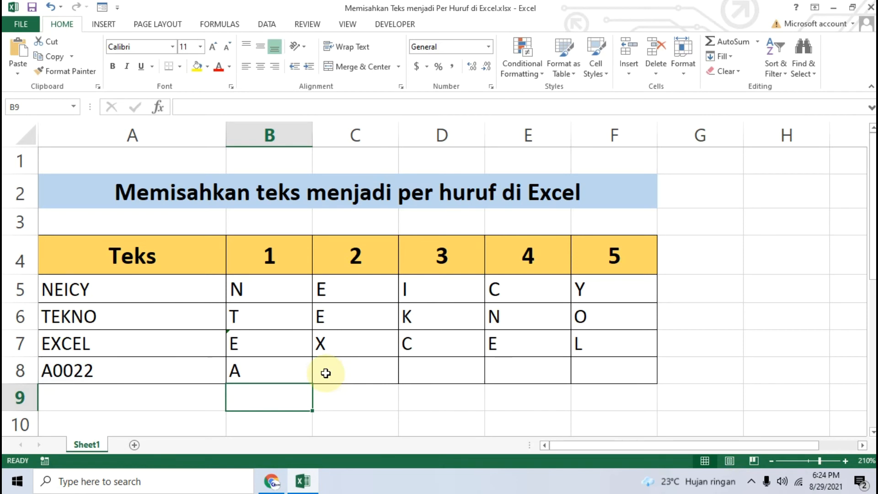
- Check the $A8 reference in the B8 formula and fill the formula across the A0022 row to F8
{"action": "left_click", "coordinate": [269, 366]}
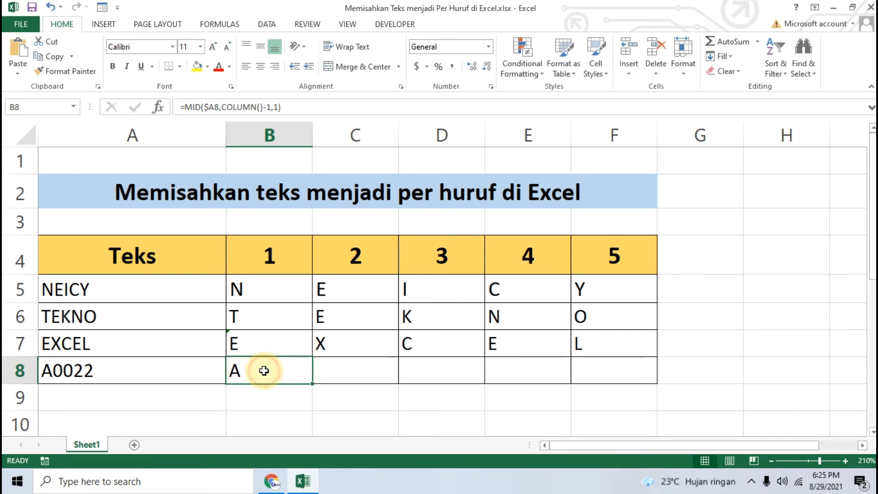
{"action": "left_click", "coordinate": [304, 107]}
{"action": "left_click", "coordinate": [293, 372]}
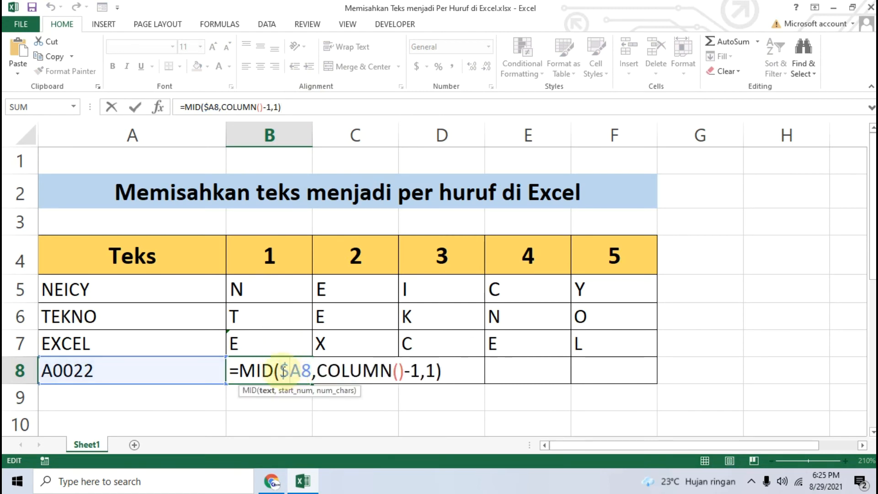
{"action": "key", "text": "Return"}
{"action": "left_click", "coordinate": [281, 371]}
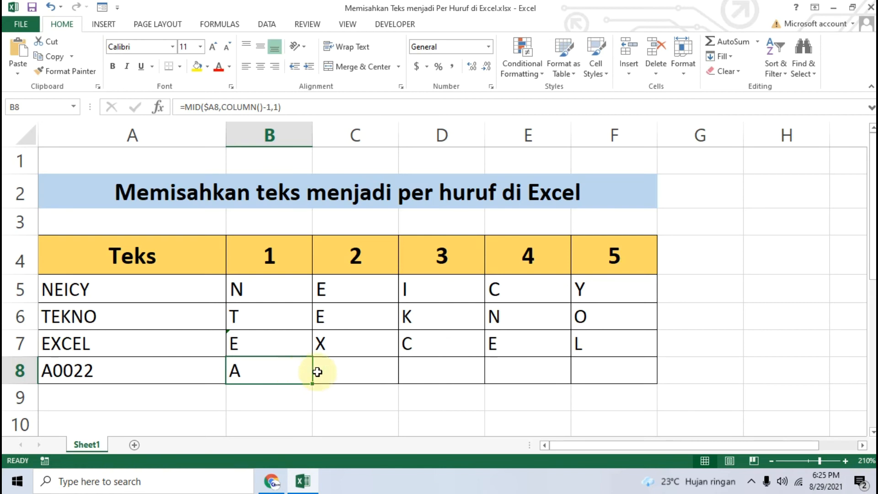
{"action": "left_click_drag", "start_coordinate": [311, 383], "coordinate": [634, 369]}
{"action": "left_click", "coordinate": [705, 347]}
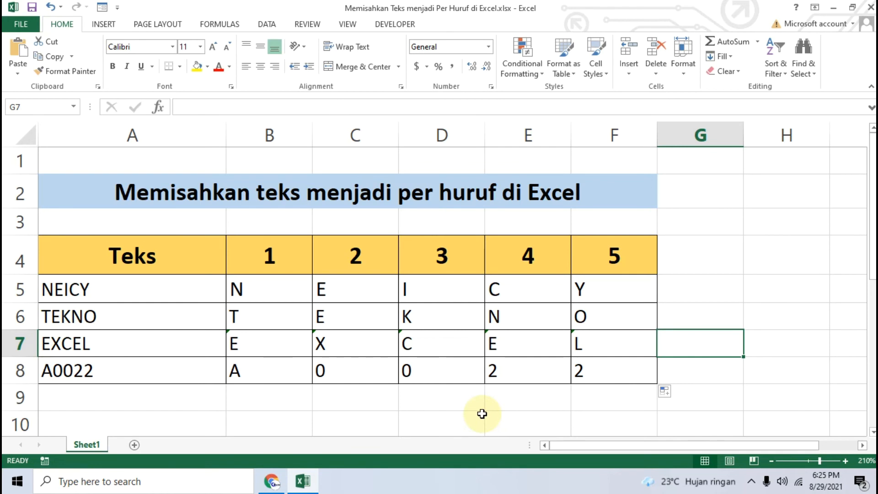
- Examine the locked $A8 reference in the filled D8 formula and leave the formula as it is
{"action": "left_click", "coordinate": [449, 370]}
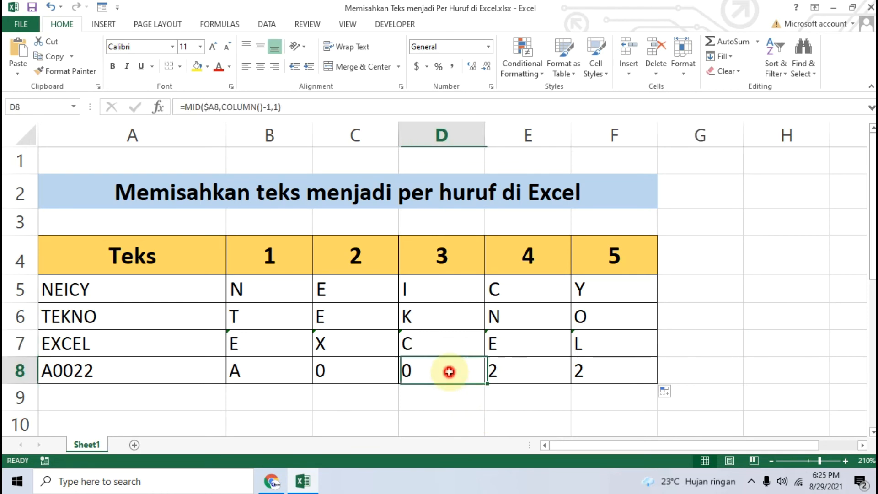
{"action": "key", "text": "F2"}
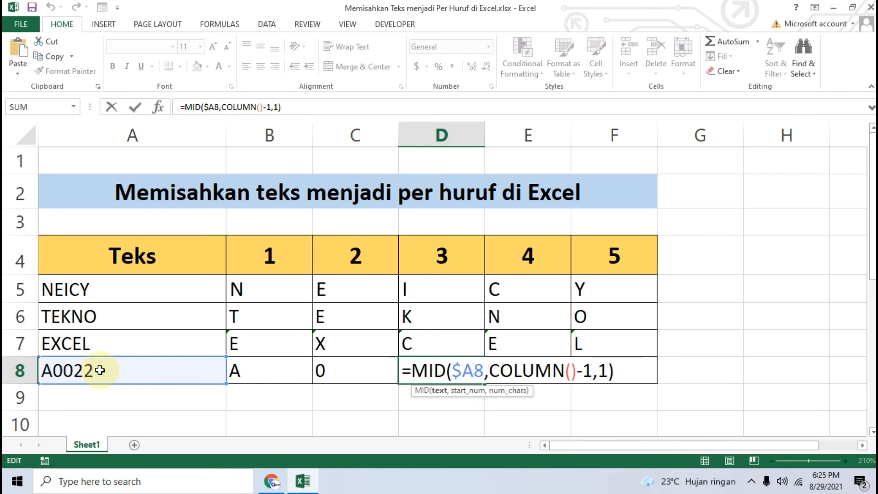
{"action": "double_click", "coordinate": [464, 369]}
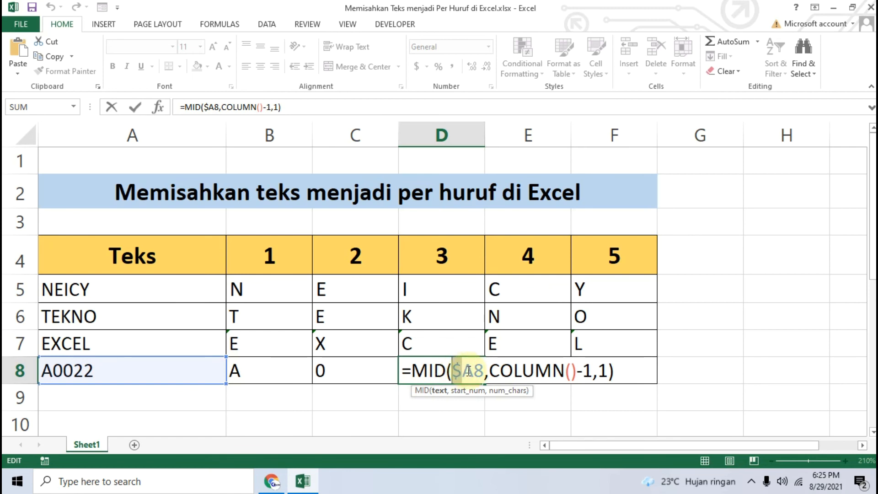
{"action": "key", "text": "Return"}
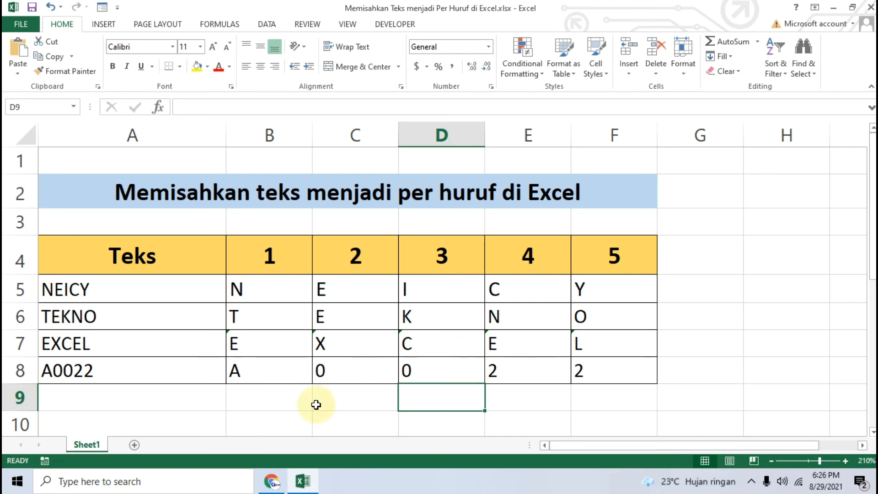
- Switch to the neicytekno.net article in Chrome, review its MID formula instructions down to the download link, and return to the Excel workbook
{"action": "left_click", "coordinate": [272, 481]}
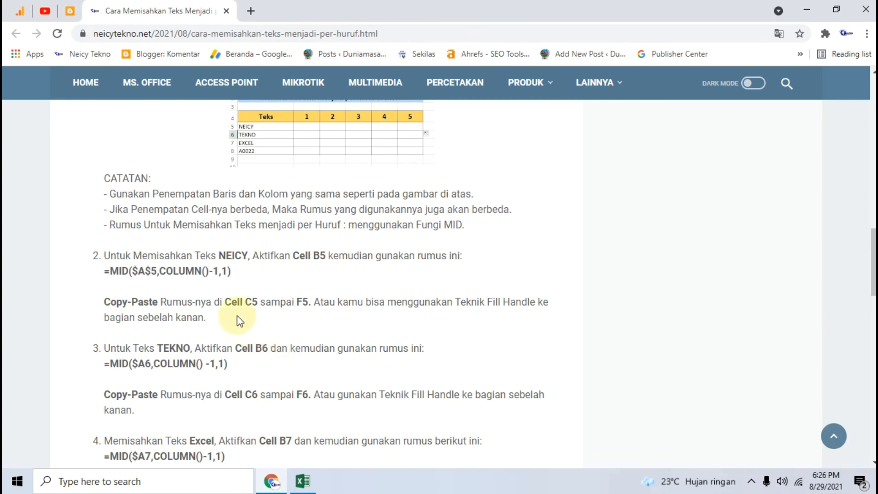
{"action": "scroll", "coordinate": [237, 318], "scroll_direction": "down", "scroll_amount": 3}
{"action": "scroll", "coordinate": [230, 208], "scroll_direction": "up", "scroll_amount": 2}
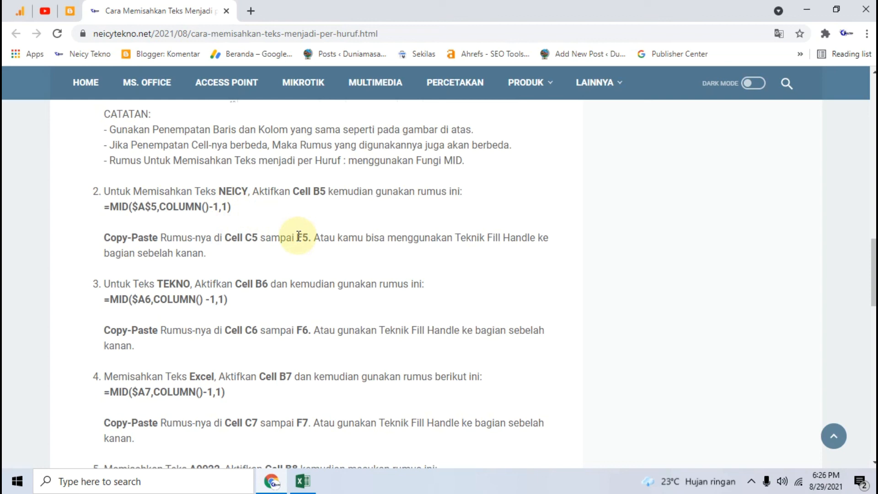
{"action": "scroll", "coordinate": [300, 265], "scroll_direction": "down", "scroll_amount": 10}
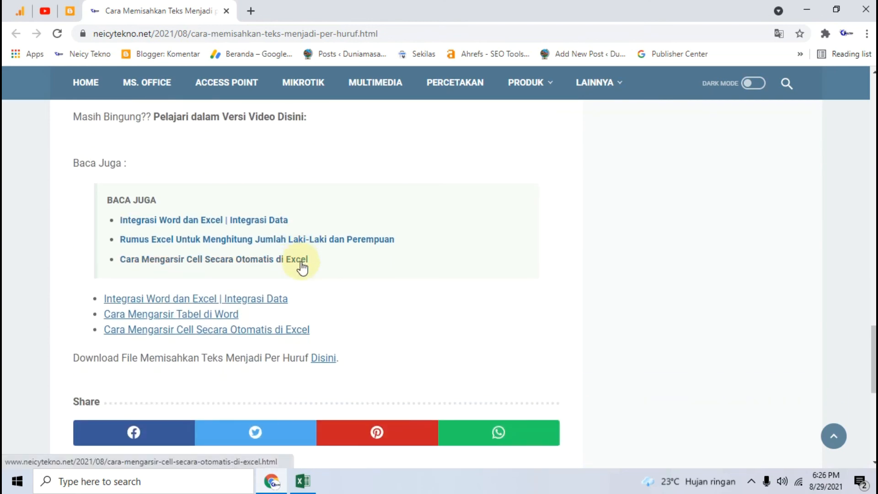
{"action": "left_click", "coordinate": [315, 487]}
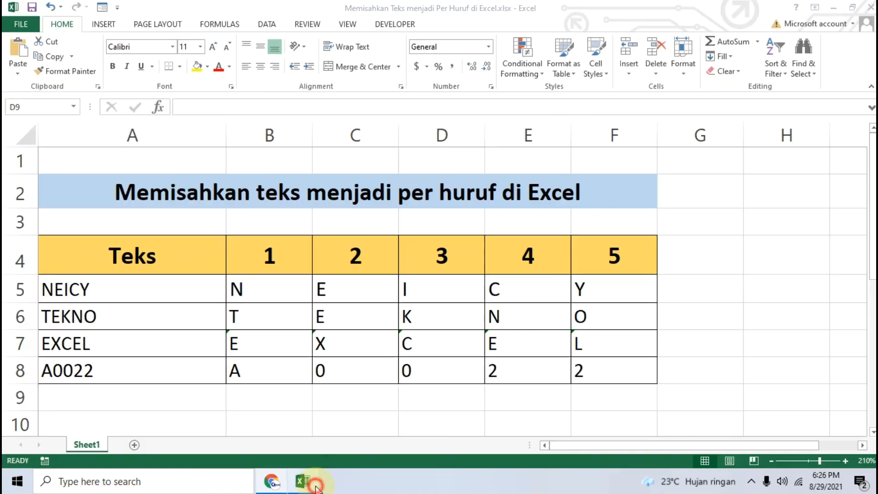